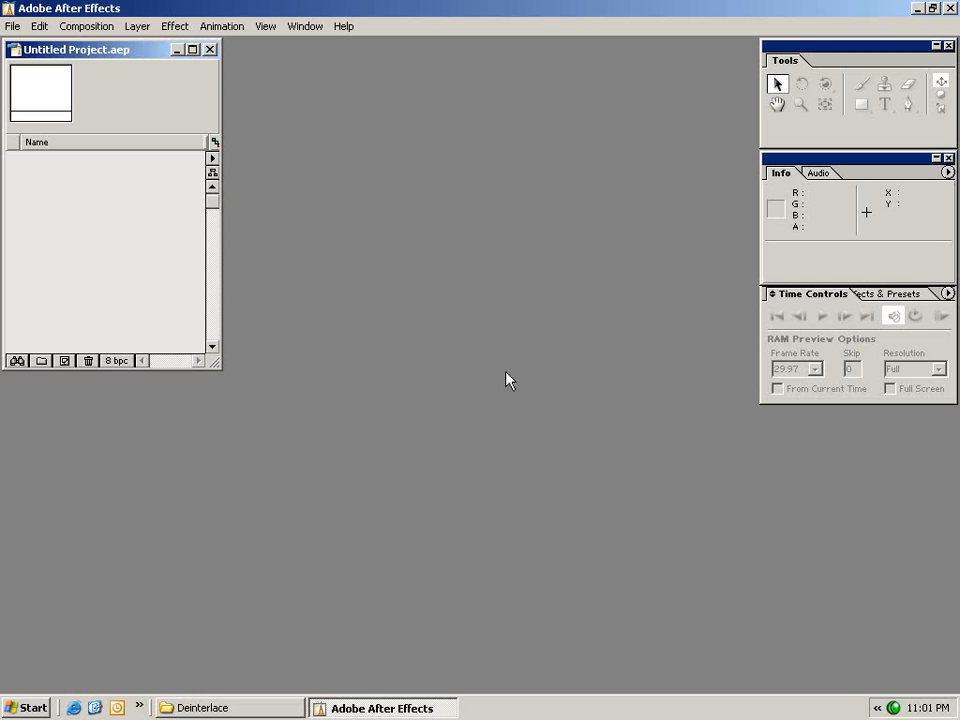
Create a new composition with the NTSC DV, 720 x 480 preset and a duration of 15 seconds.
{"action": "left_click", "coordinate": [87, 26]}
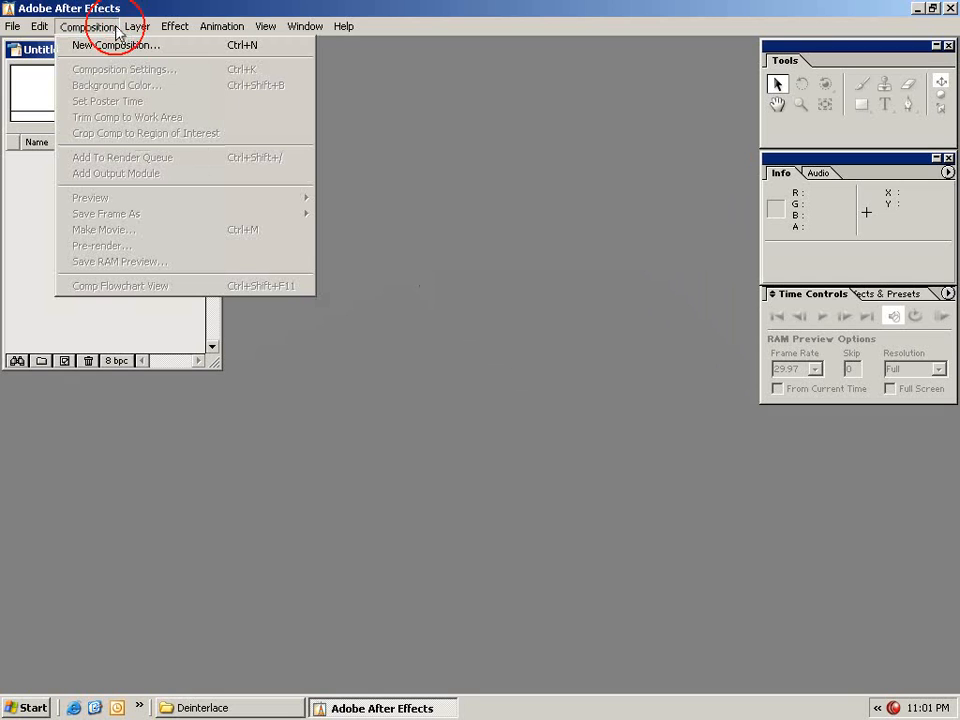
{"action": "left_click", "coordinate": [197, 48]}
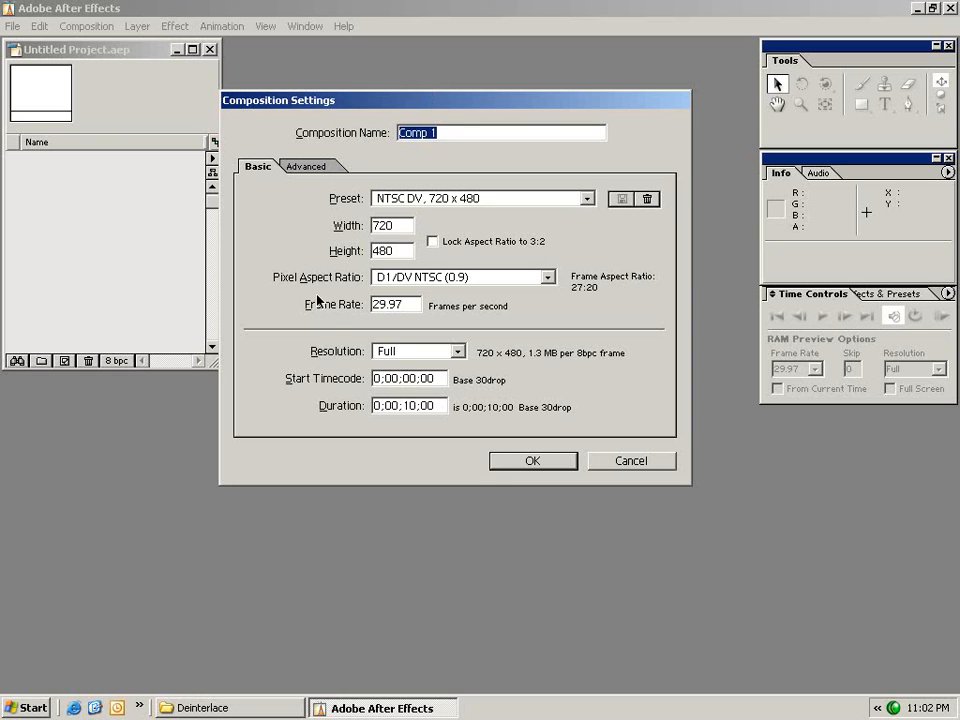
{"action": "left_click", "coordinate": [588, 199]}
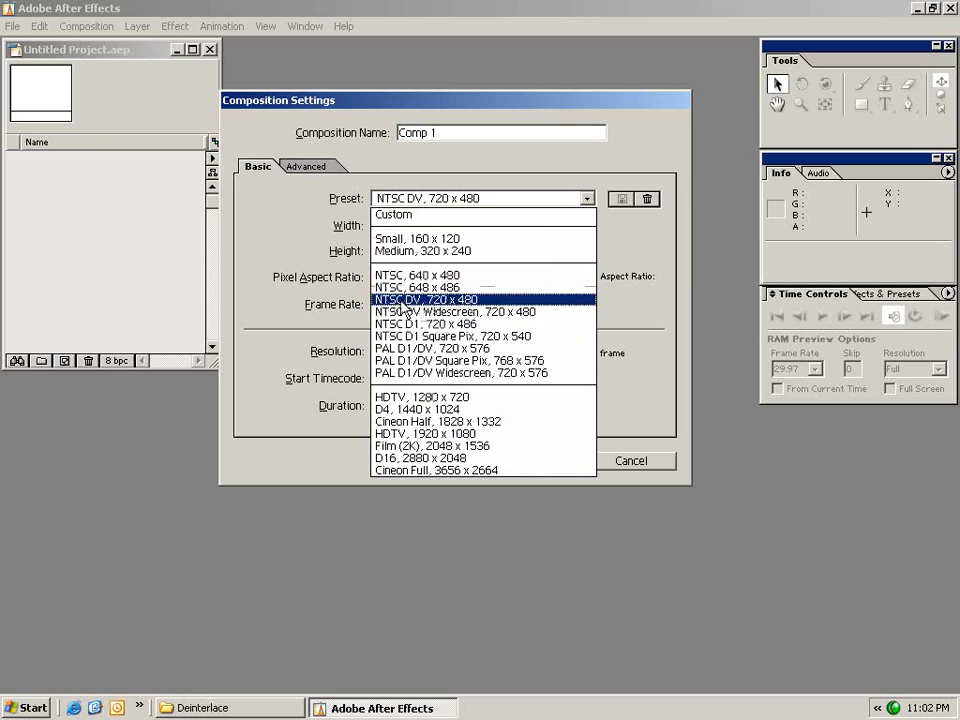
{"action": "left_click", "coordinate": [470, 302]}
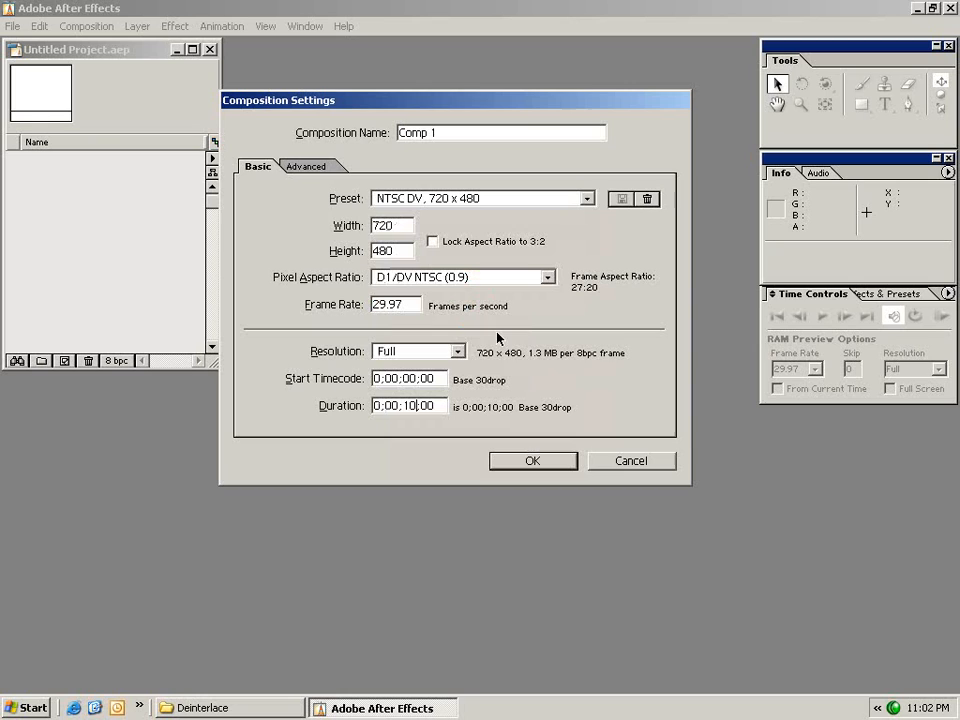
{"action": "double_click", "coordinate": [415, 405]}
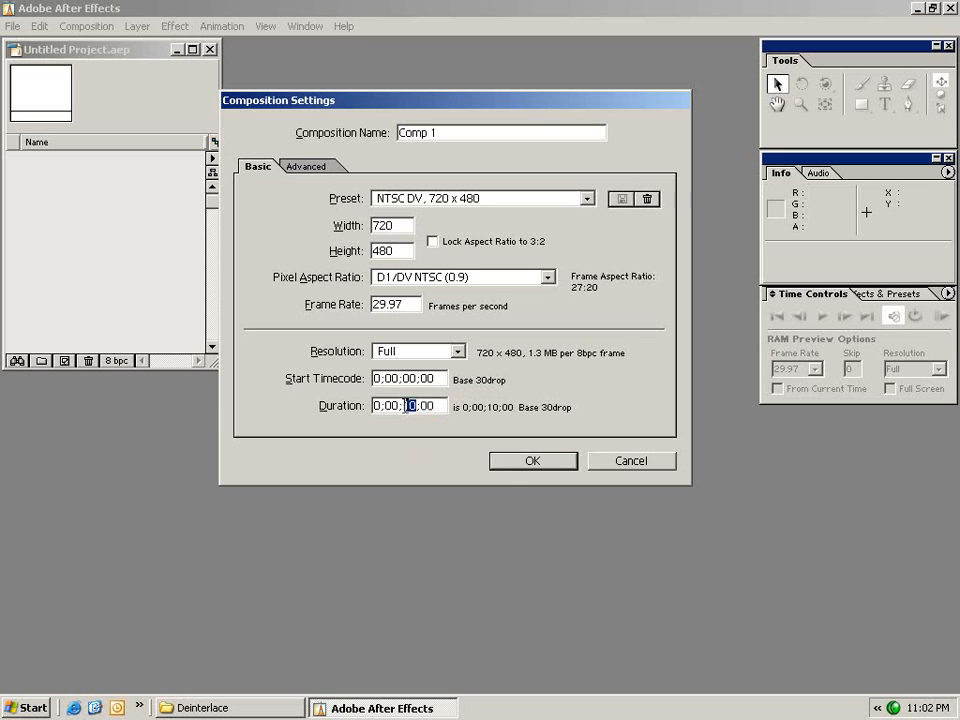
{"action": "type", "text": "15"}
{"action": "left_click", "coordinate": [533, 461]}
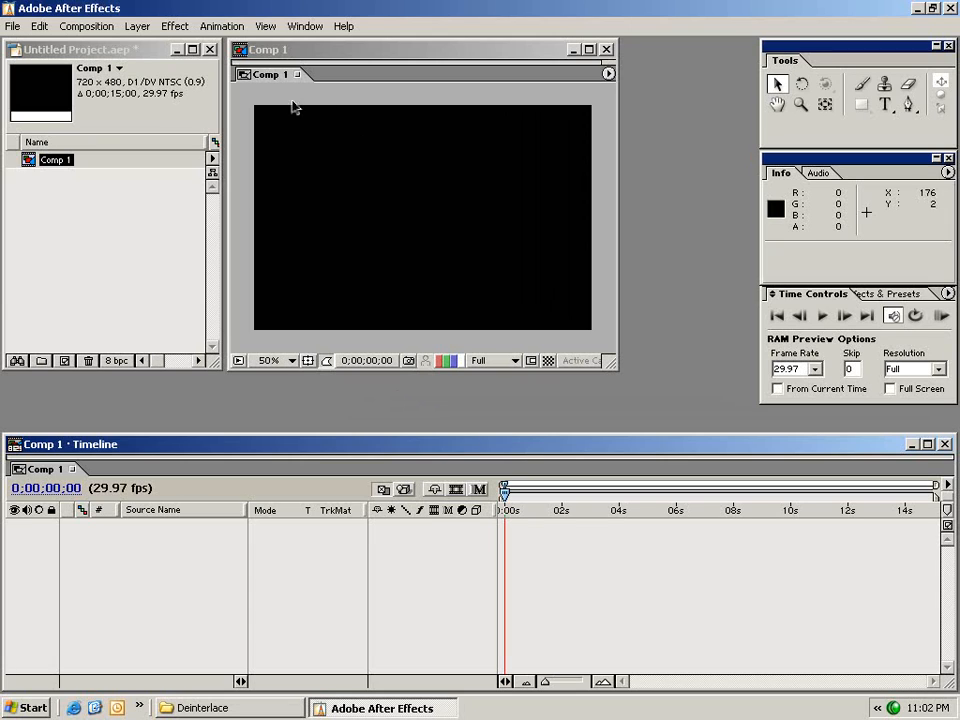
{"action": "left_click", "coordinate": [330, 94]}
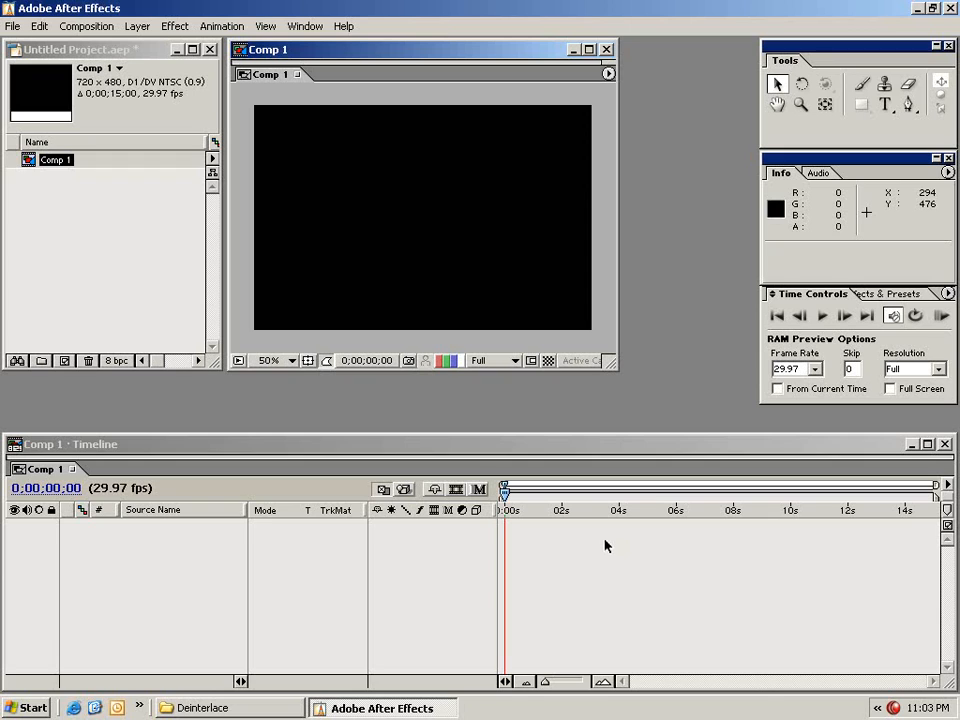
Import SunSet.mov from the Resources Videos folder as footage.
{"action": "left_click", "coordinate": [13, 26]}
{"action": "left_click", "coordinate": [114, 206]}
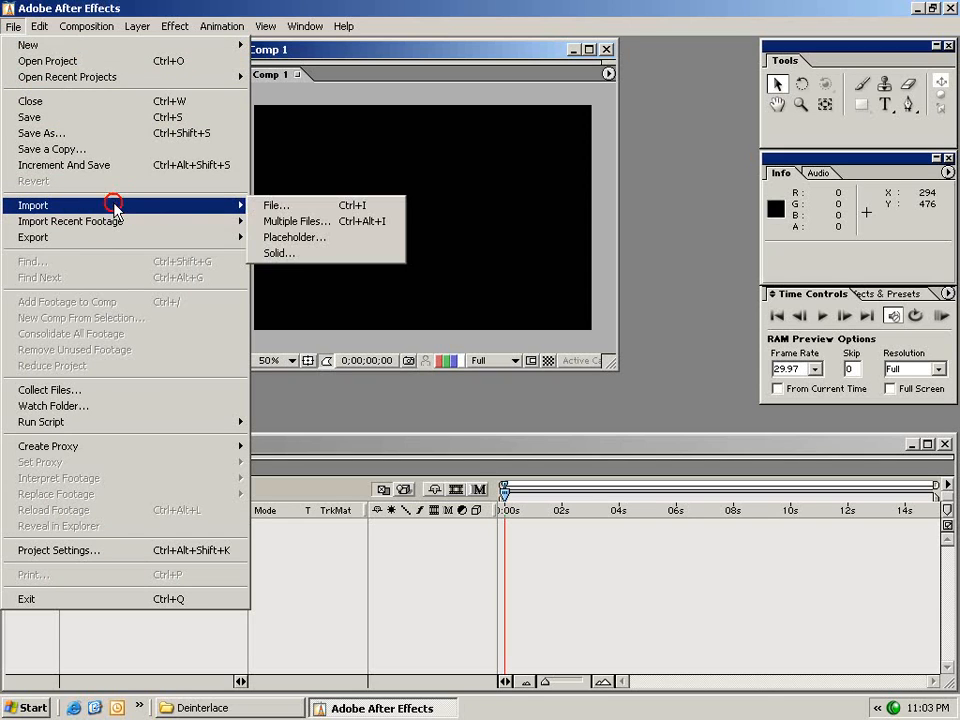
{"action": "left_click", "coordinate": [296, 206]}
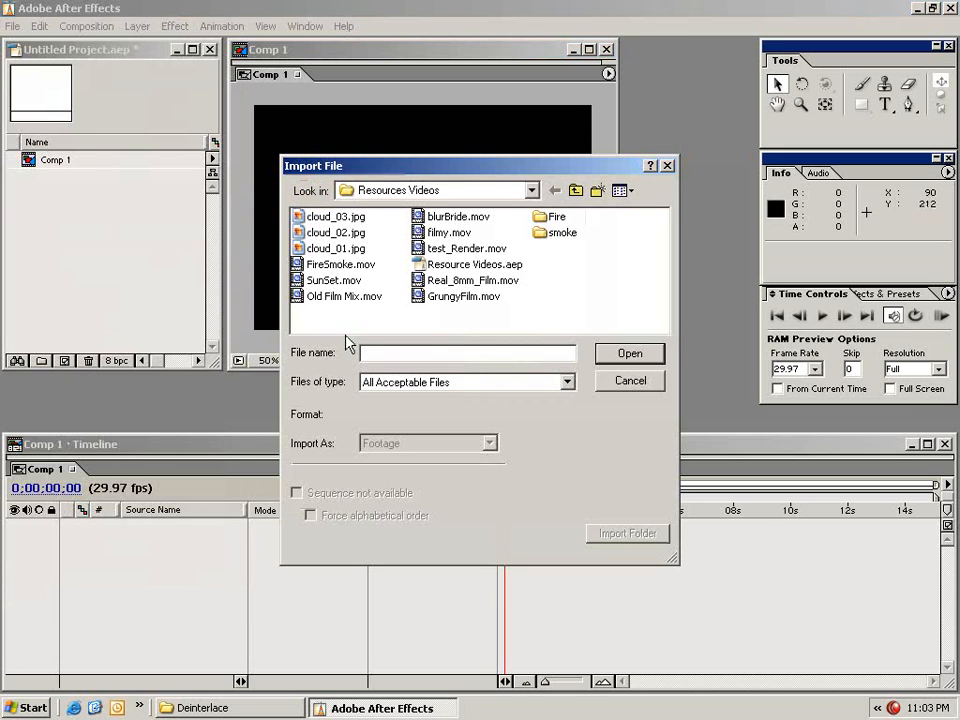
{"action": "left_click", "coordinate": [300, 280]}
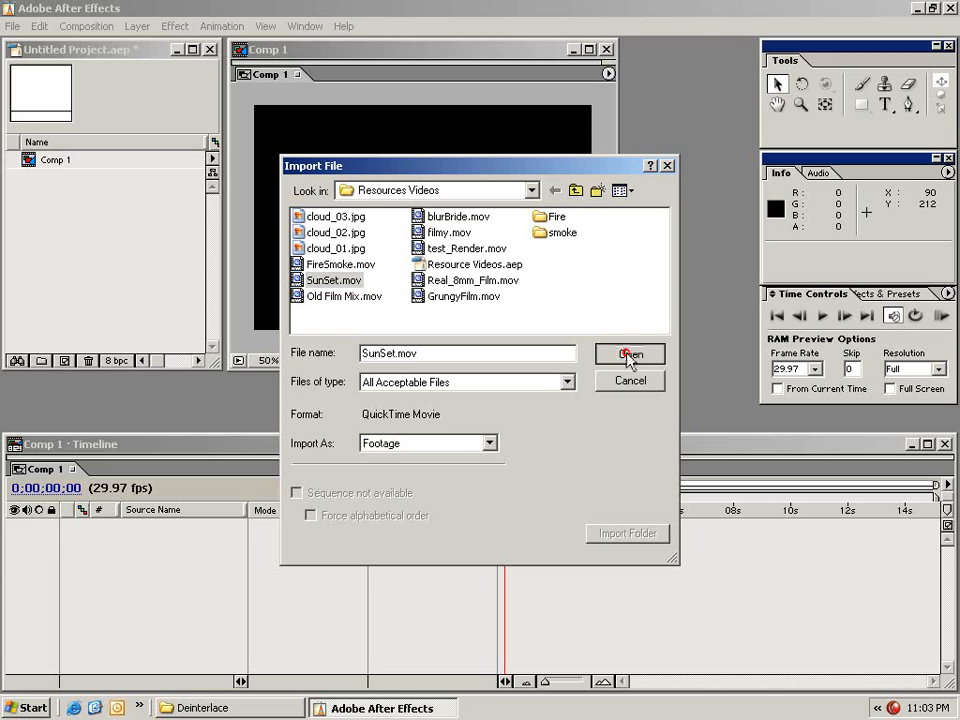
{"action": "left_click", "coordinate": [620, 355]}
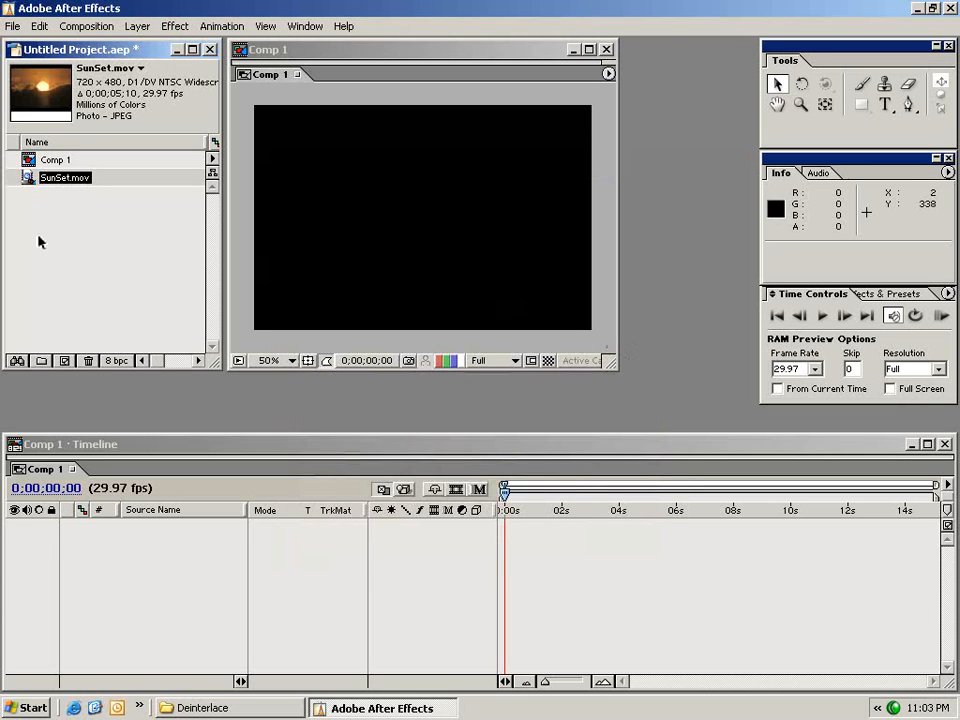
Import FireSmoke.mov from the Resources Videos folder into the project.
{"action": "left_click", "coordinate": [13, 26]}
{"action": "mouse_move", "coordinate": [115, 206]}
{"action": "left_click", "coordinate": [277, 208]}
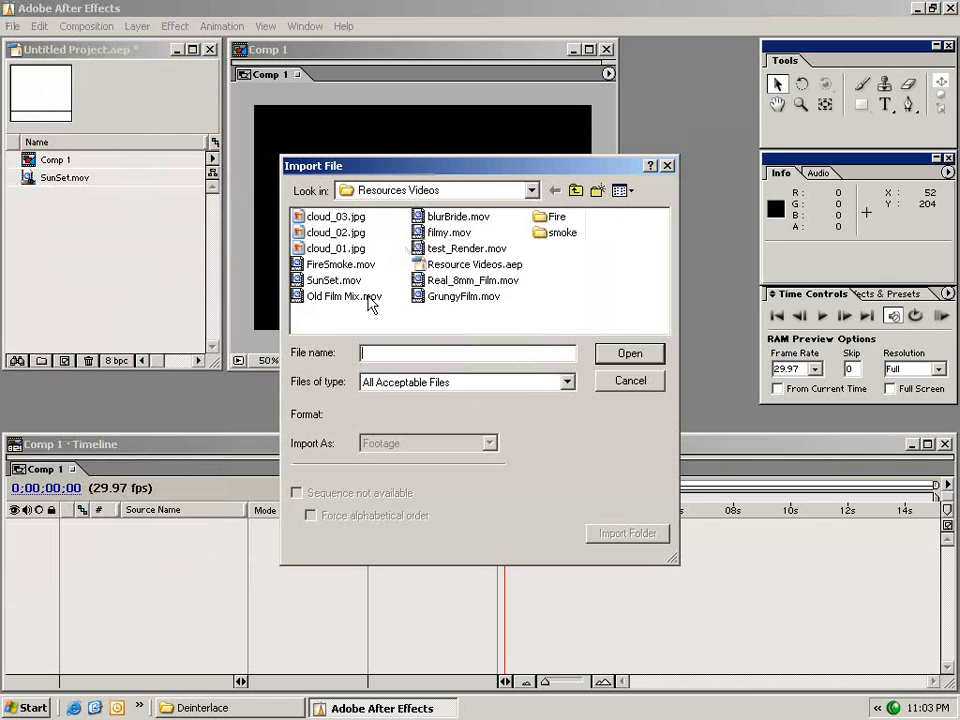
{"action": "double_click", "coordinate": [297, 266]}
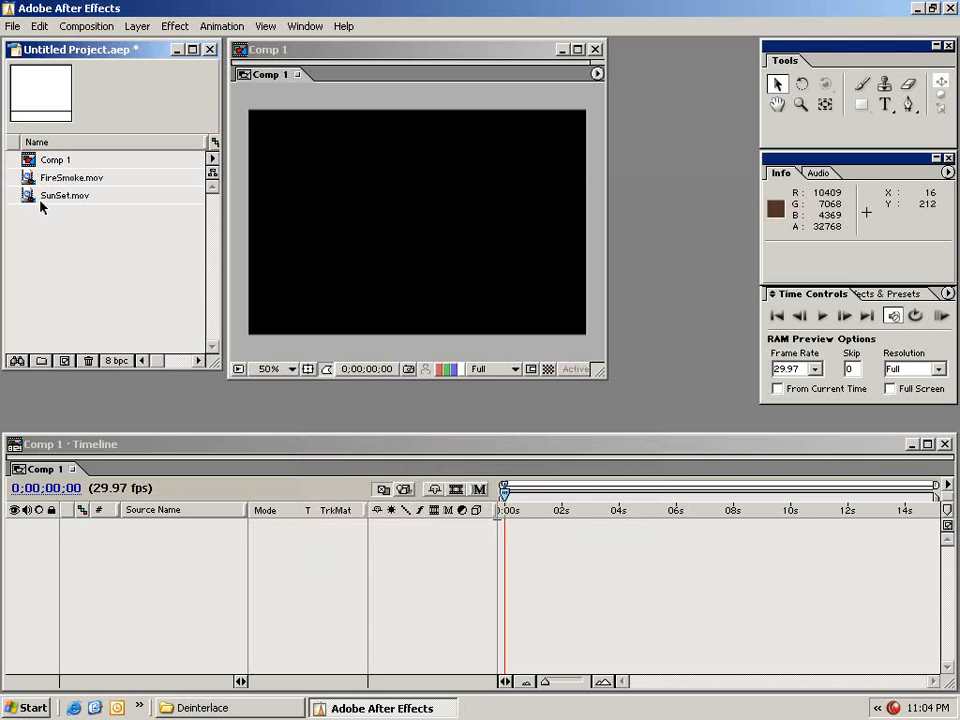
Place the SunSet.mov footage in the Comp 1 timeline, starting at the beginning of the composition.
{"action": "left_click_drag", "start_coordinate": [27, 197], "coordinate": [521, 527]}
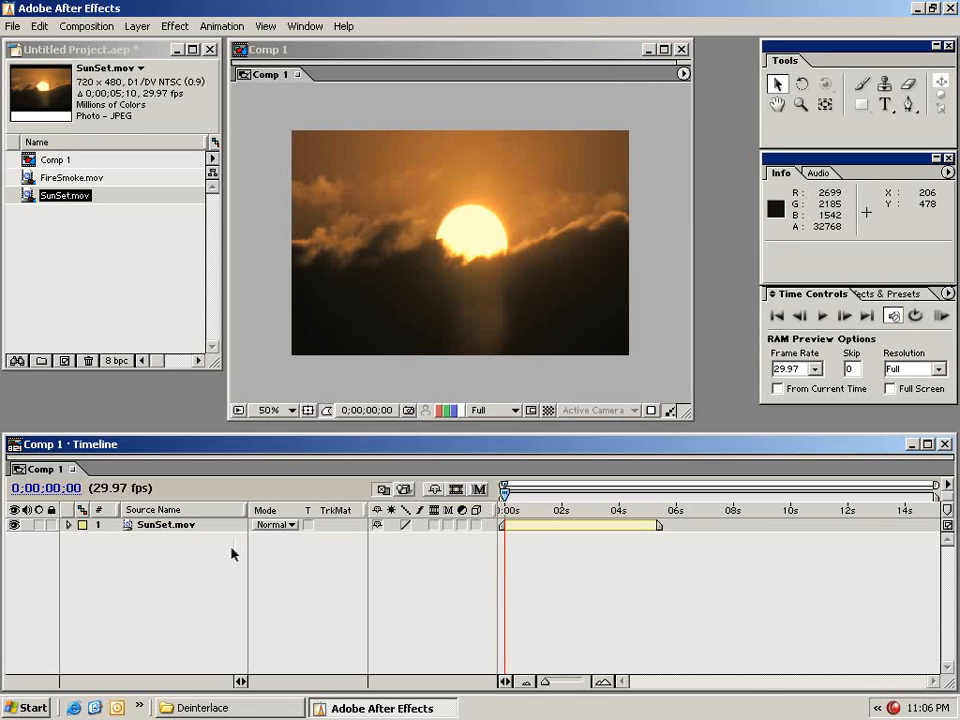
{"action": "left_click", "coordinate": [134, 526]}
Hide the SunSet.mov layer, show it again, and try its lock switch.
{"action": "left_click", "coordinate": [12, 533]}
{"action": "left_click", "coordinate": [14, 526]}
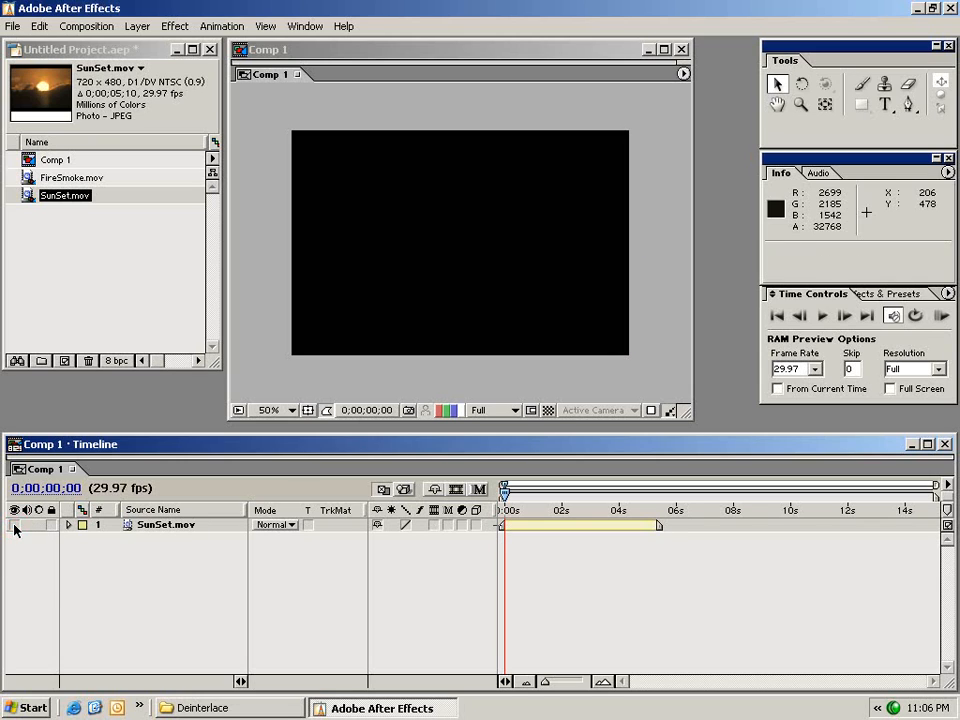
{"action": "left_click", "coordinate": [14, 526]}
{"action": "left_click", "coordinate": [50, 526]}
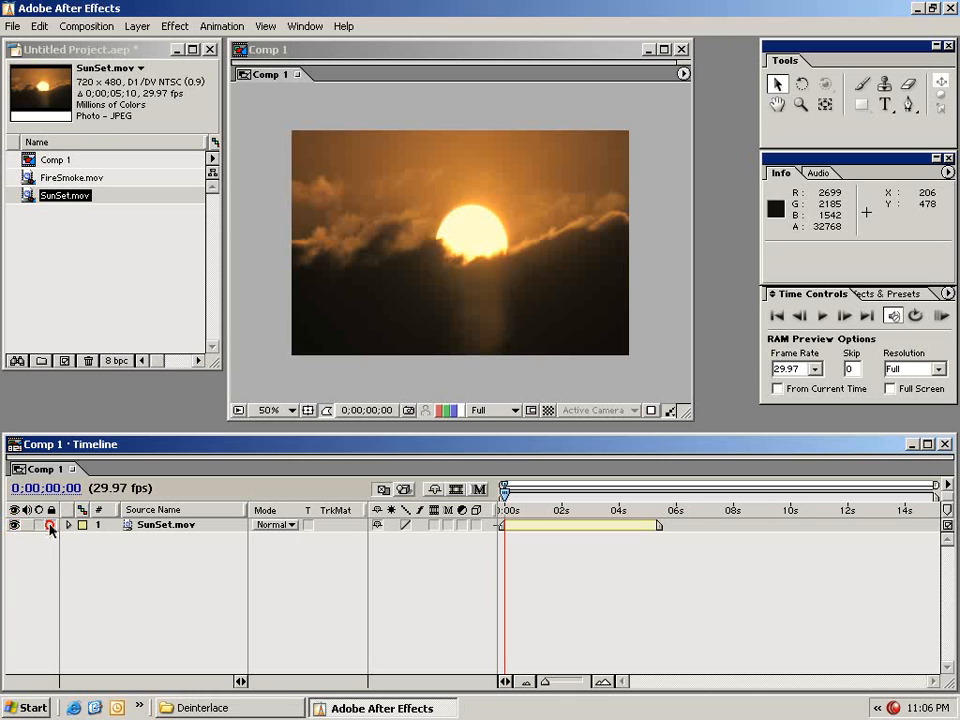
Review the blending modes available for the SunSet.mov layer and keep it on Normal.
{"action": "left_click", "coordinate": [145, 525]}
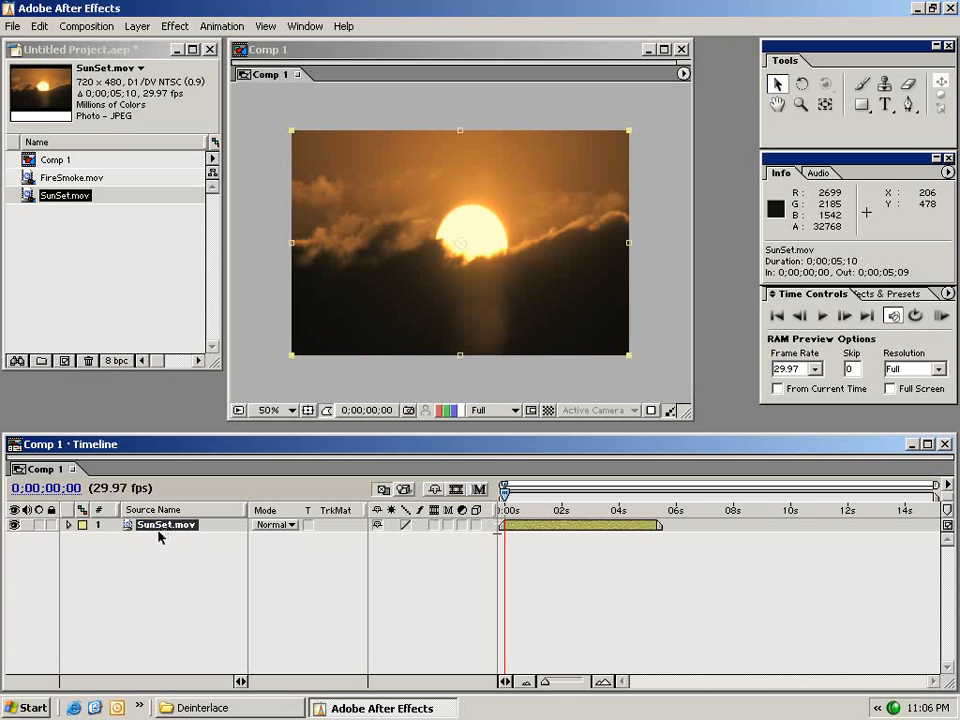
{"action": "left_click", "coordinate": [268, 525]}
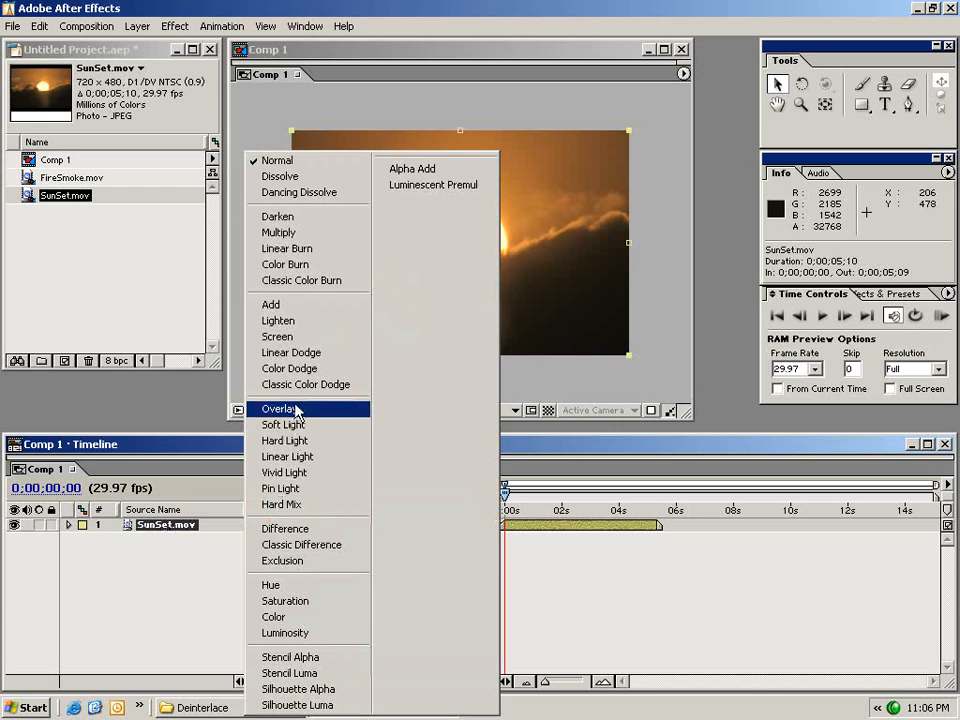
{"action": "left_click", "coordinate": [261, 158]}
{"action": "left_click", "coordinate": [260, 548]}
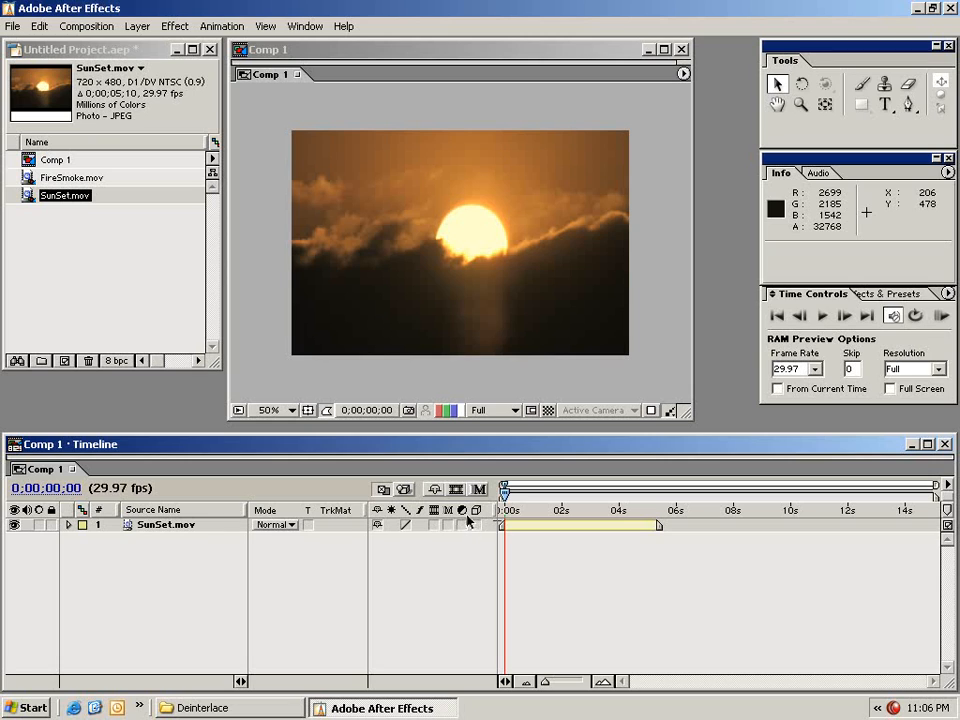
Review the composition view's magnification levels, keep 50%, and toggle the title-action safe guides on and off.
{"action": "left_click", "coordinate": [369, 99]}
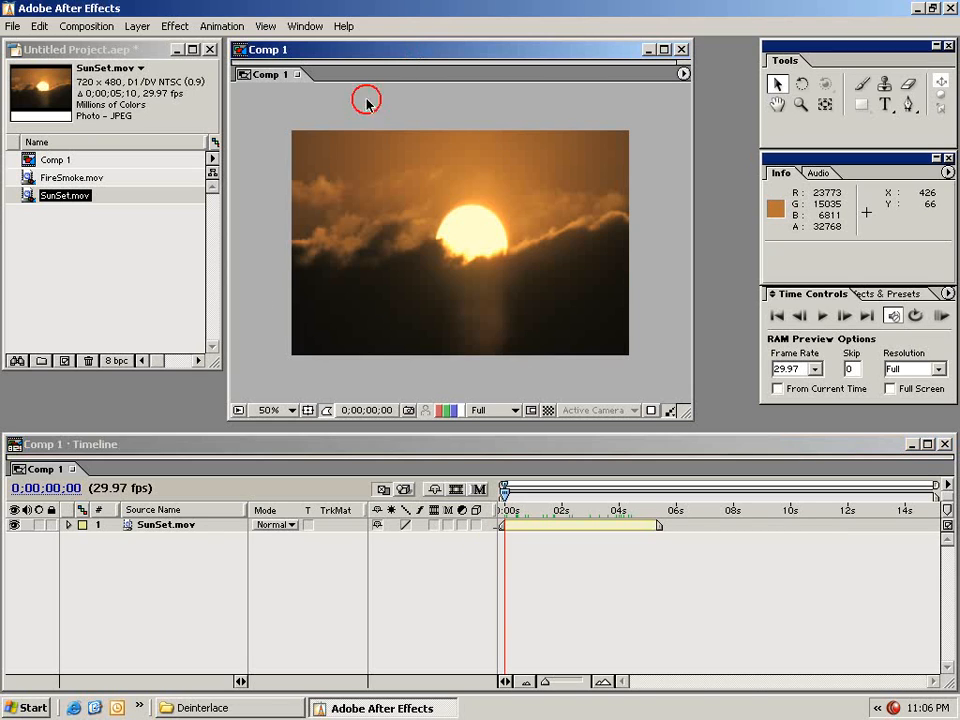
{"action": "left_click", "coordinate": [272, 410]}
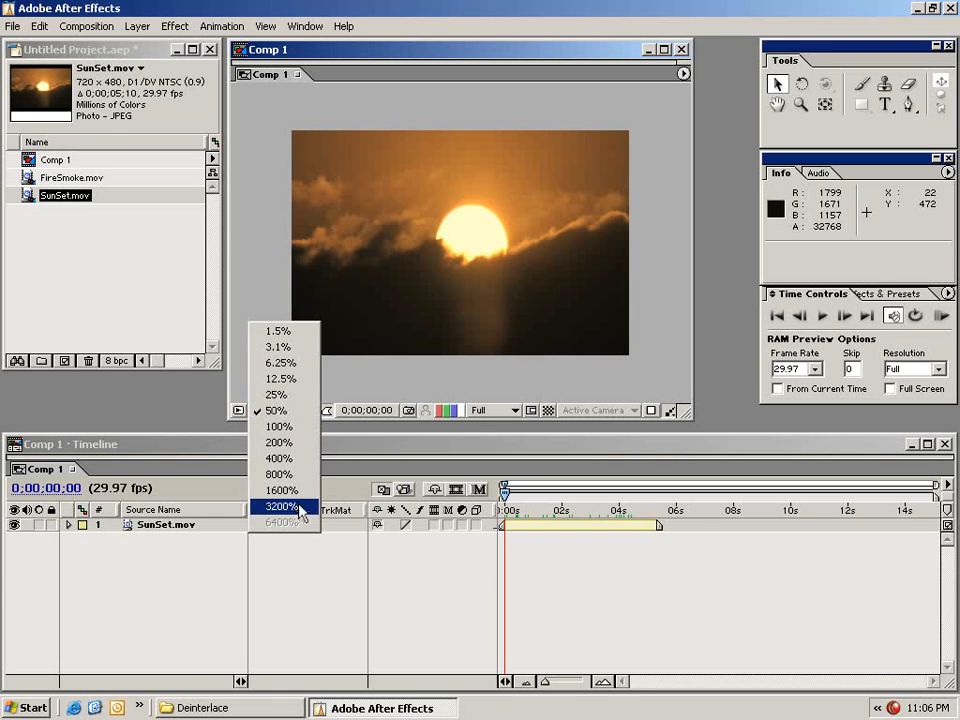
{"action": "left_click", "coordinate": [280, 410]}
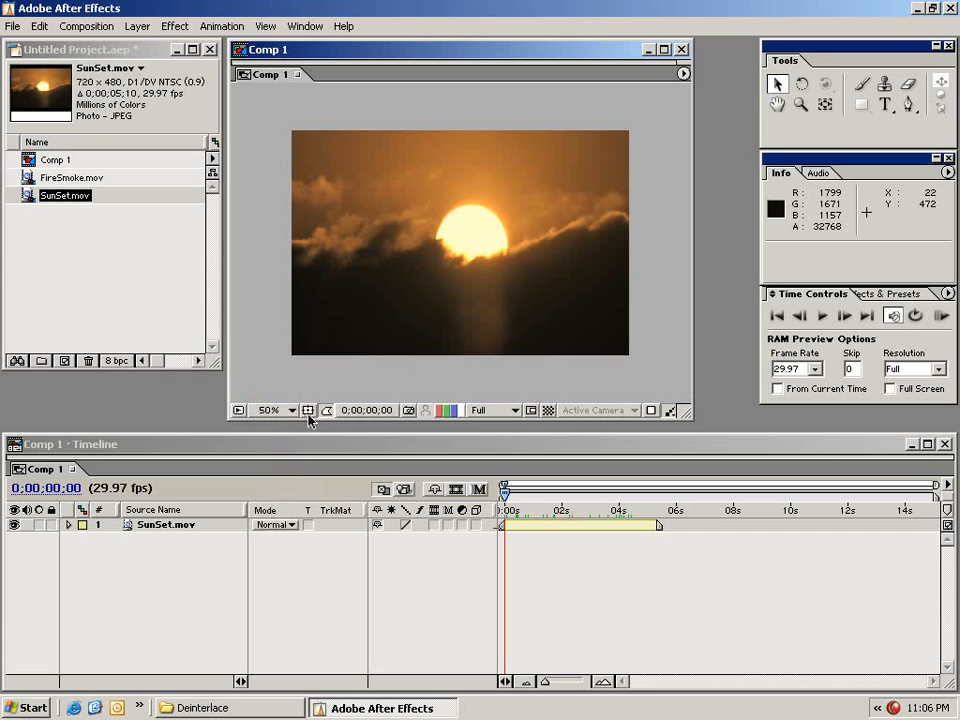
{"action": "left_click", "coordinate": [309, 412]}
{"action": "left_click", "coordinate": [309, 412]}
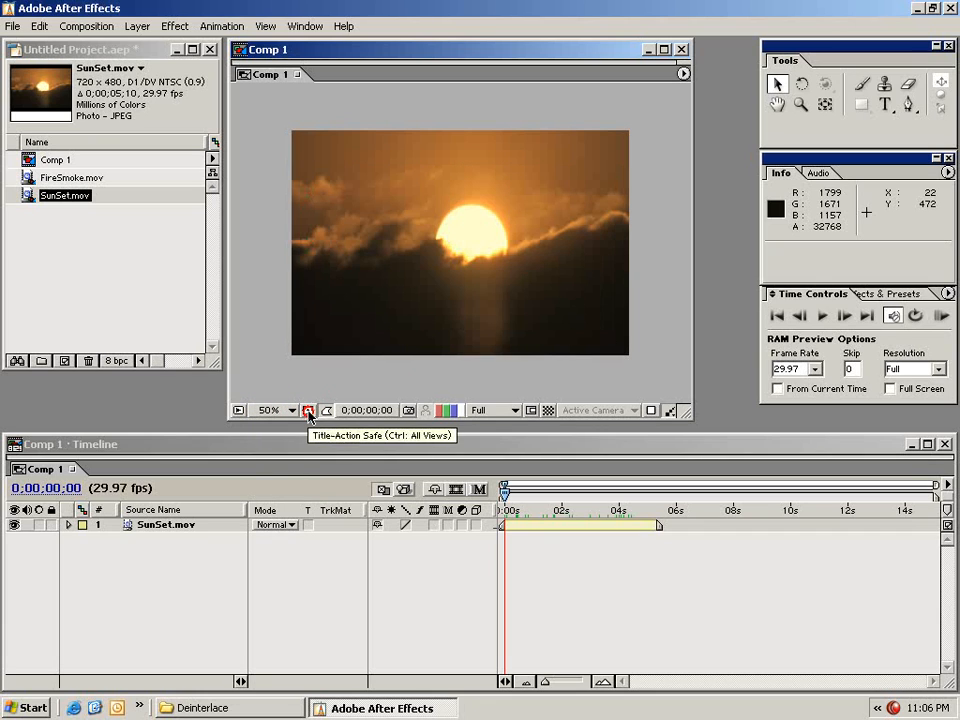
Try reduced preview resolutions down to Quarter for the composition view, and return it to Full.
{"action": "left_click", "coordinate": [490, 411]}
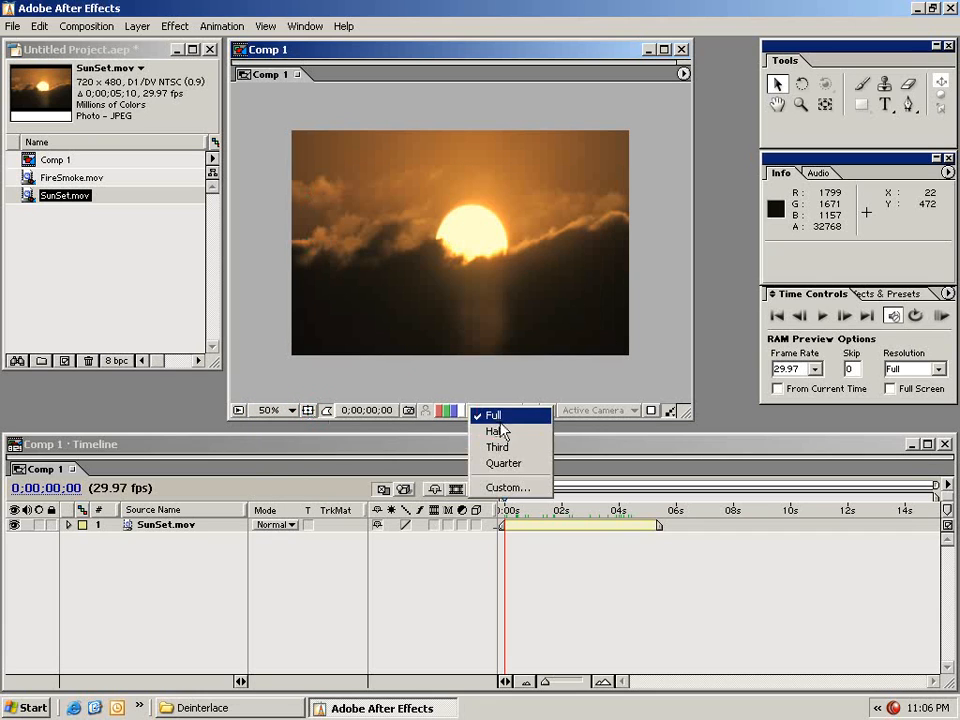
{"action": "left_click", "coordinate": [499, 432]}
{"action": "left_click", "coordinate": [487, 411]}
{"action": "left_click", "coordinate": [492, 443]}
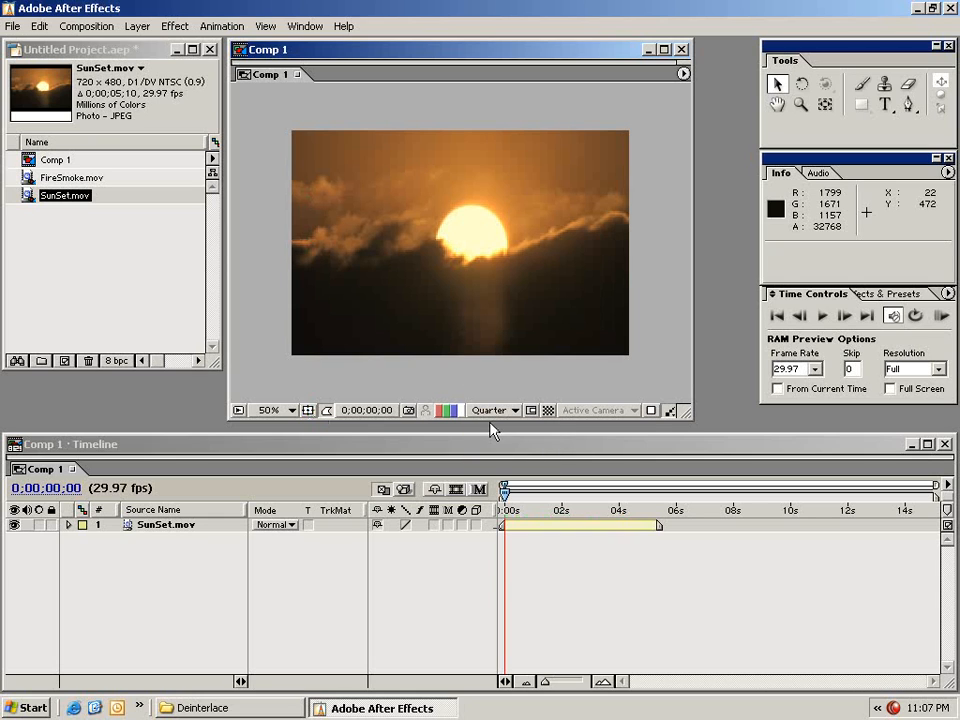
{"action": "left_click", "coordinate": [490, 411]}
{"action": "left_click", "coordinate": [489, 366]}
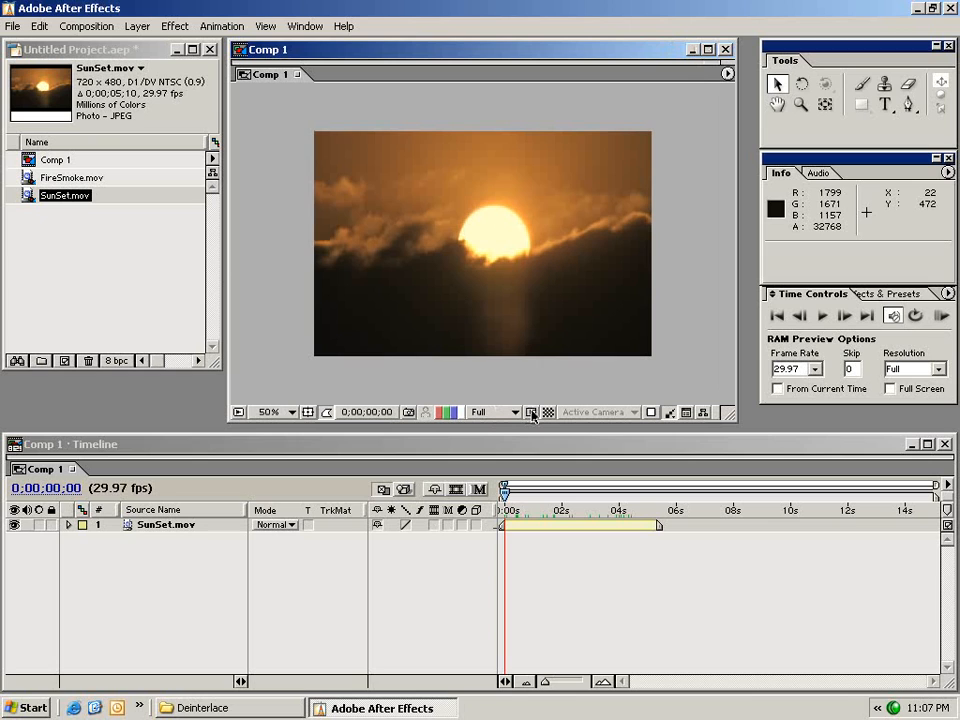
Draw a region of interest about 584 x 364 pixels around the sun, and turn the region off again.
{"action": "left_click", "coordinate": [532, 412]}
{"action": "mouse_move", "coordinate": [334, 158]}
{"action": "left_mouse_down"}
{"action": "mouse_move", "coordinate": [601, 274]}
{"action": "mouse_move", "coordinate": [613, 333]}
{"action": "left_mouse_up"}
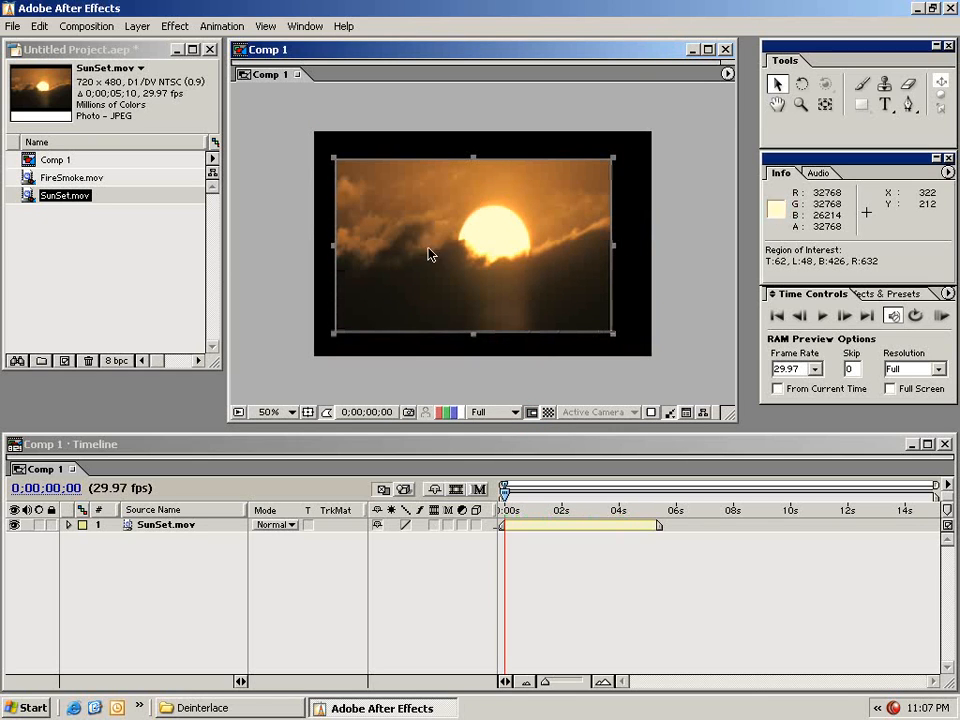
{"action": "left_click", "coordinate": [532, 412]}
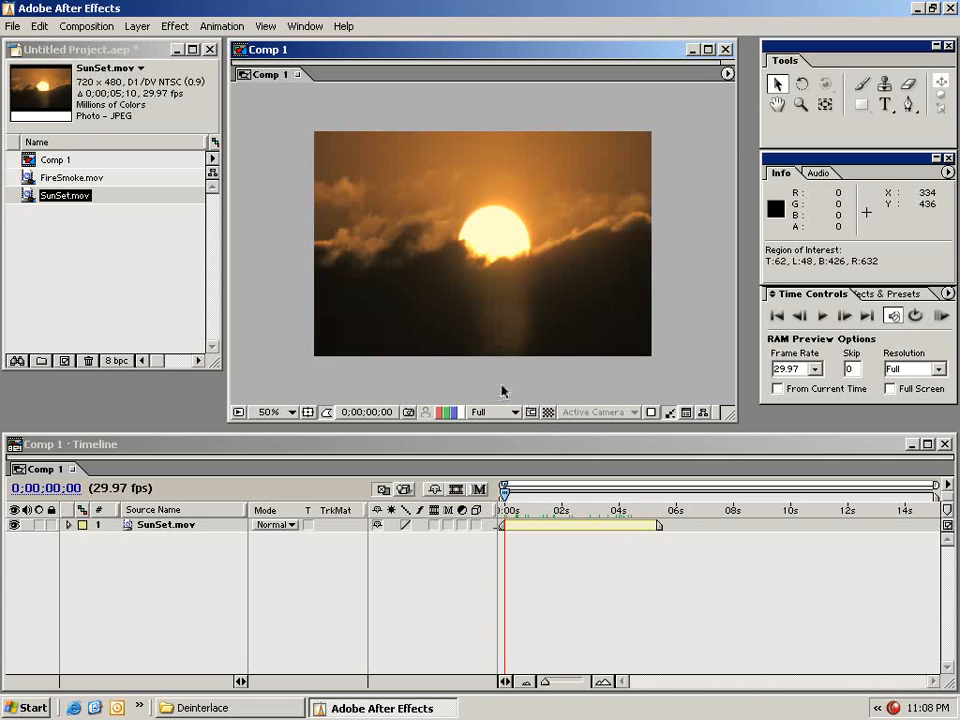
Add FireSmoke.mov to the timeline above the SunSet.mov layer, and undo a trial move of the clip in the frame.
{"action": "left_click", "coordinate": [145, 446]}
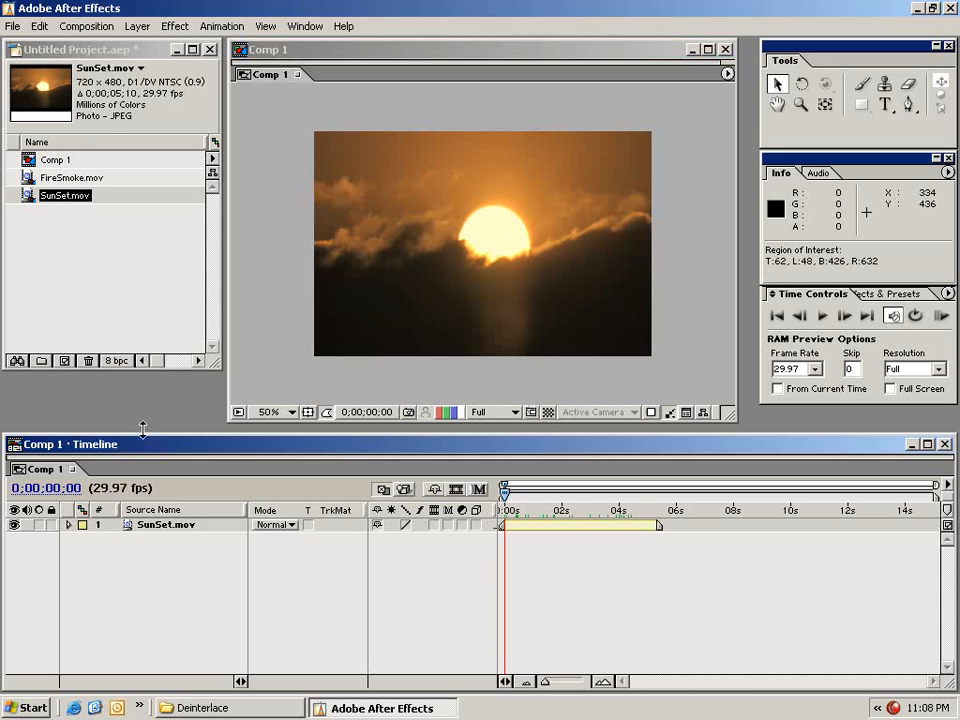
{"action": "left_click", "coordinate": [44, 240]}
{"action": "mouse_move", "coordinate": [70, 177]}
{"action": "left_mouse_down"}
{"action": "mouse_move", "coordinate": [360, 312]}
{"action": "mouse_move", "coordinate": [555, 530]}
{"action": "mouse_move", "coordinate": [574, 505]}
{"action": "mouse_move", "coordinate": [583, 524]}
{"action": "left_mouse_up"}
{"action": "left_click_drag", "start_coordinate": [484, 251], "coordinate": [517, 205]}
{"action": "key", "text": "ctrl+z"}
Add a second SunSet.mov copy as the bottom layer, and slide it and FireSmoke.mov to the start of the composition.
{"action": "left_click_drag", "start_coordinate": [28, 197], "coordinate": [548, 566]}
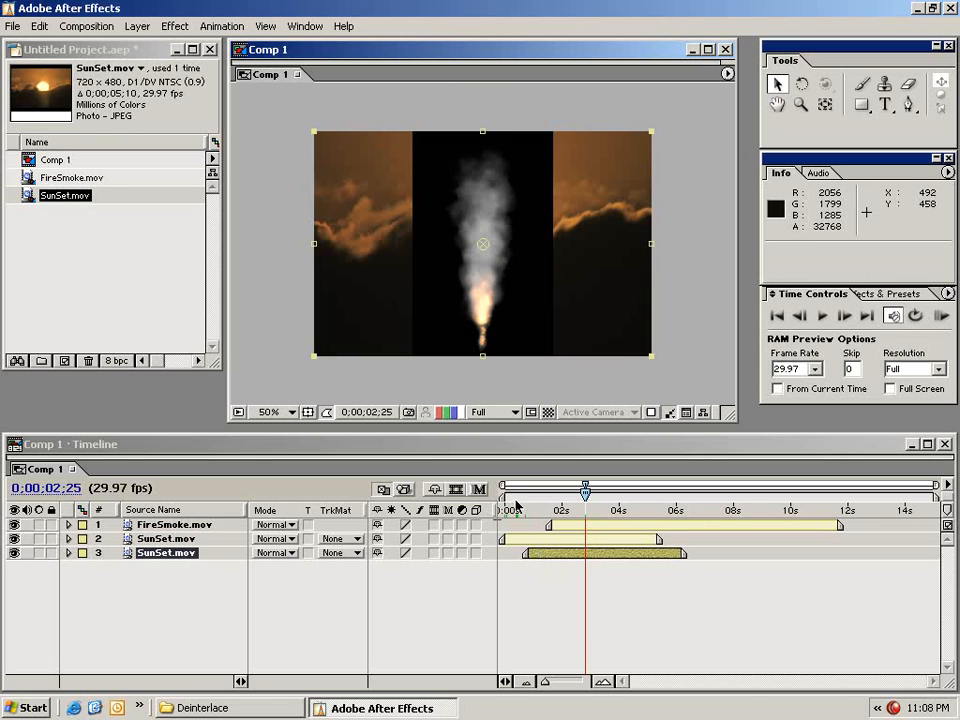
{"action": "key", "text": "Home"}
{"action": "left_click_drag", "start_coordinate": [546, 561], "coordinate": [521, 560]}
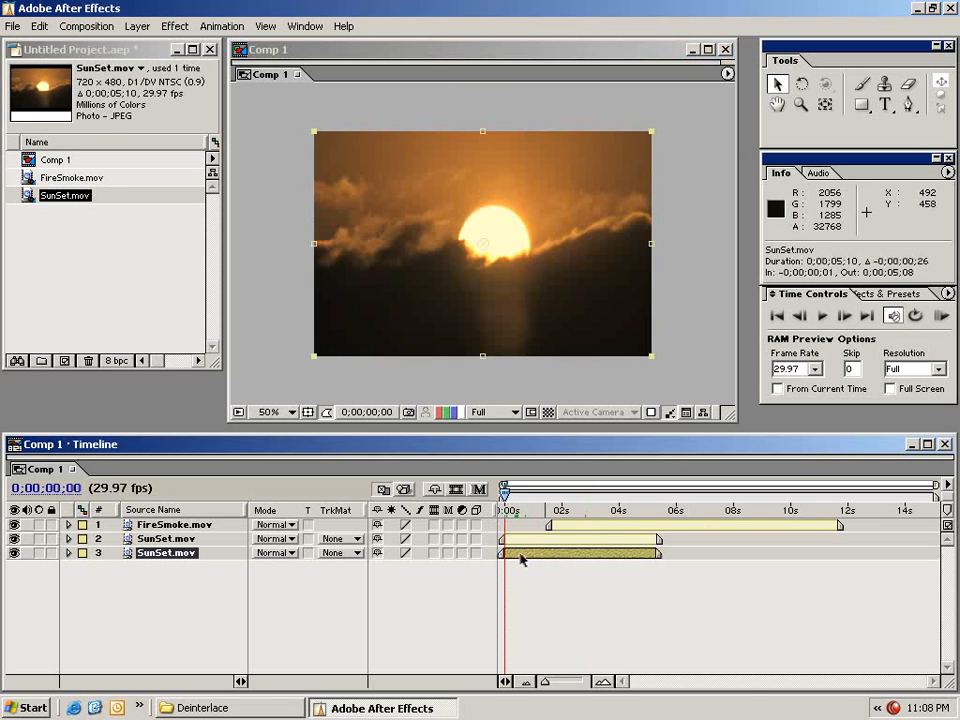
{"action": "left_click_drag", "start_coordinate": [559, 527], "coordinate": [517, 530]}
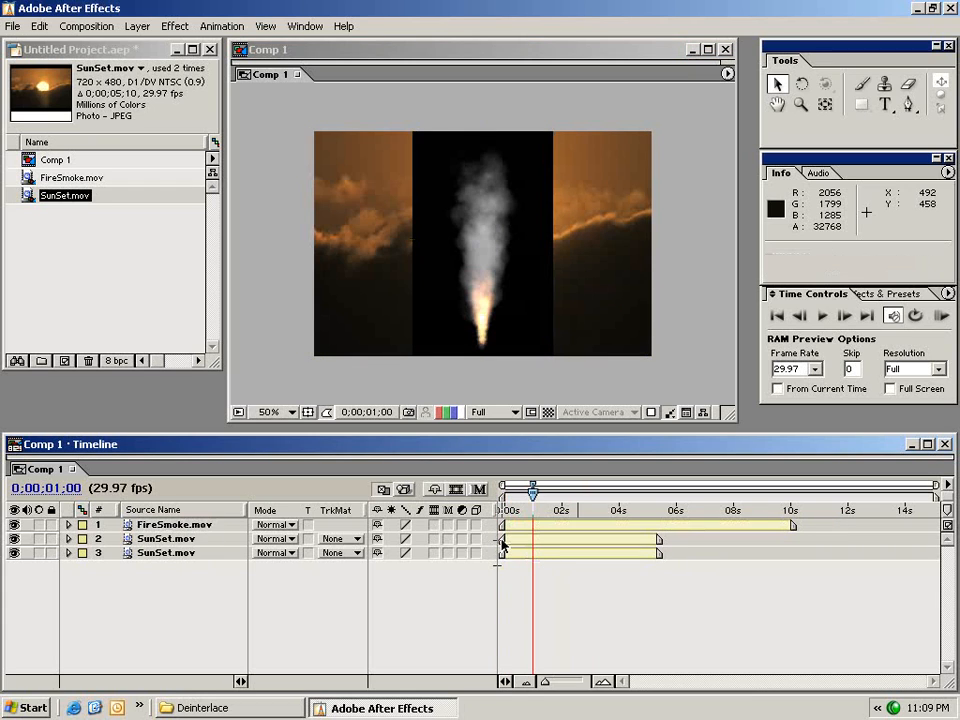
Try trimming the start and end of the middle SunSet.mov layer in the timeline, and deselect it.
{"action": "mouse_move", "coordinate": [502, 543]}
{"action": "left_mouse_down"}
{"action": "mouse_move", "coordinate": [530, 543]}
{"action": "mouse_move", "coordinate": [503, 545]}
{"action": "left_mouse_up"}
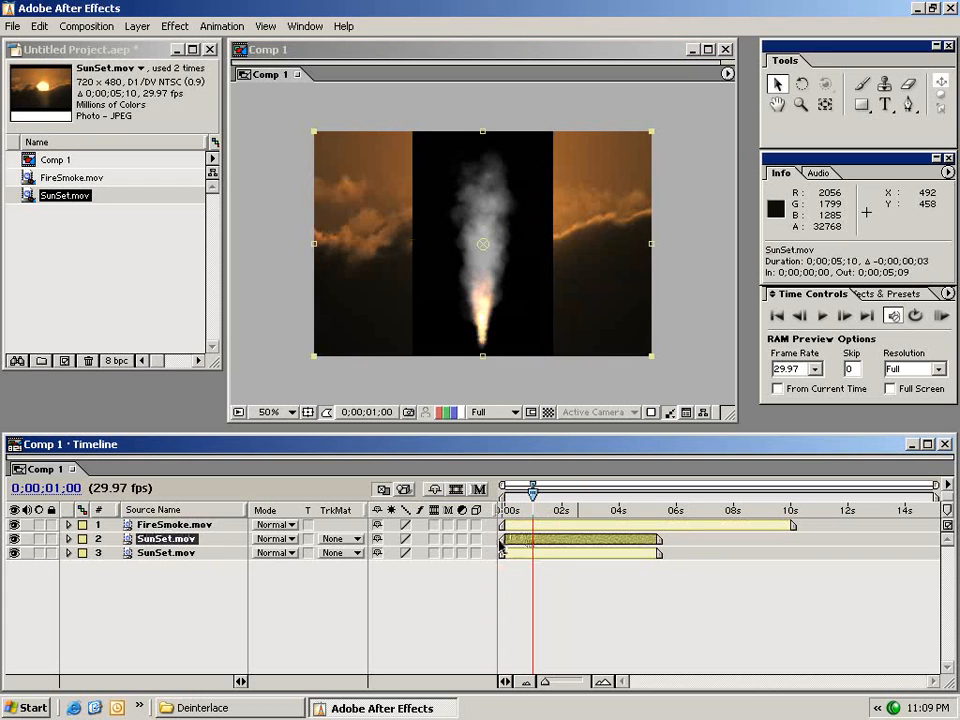
{"action": "mouse_move", "coordinate": [656, 543]}
{"action": "left_mouse_down"}
{"action": "mouse_move", "coordinate": [656, 551]}
{"action": "mouse_move", "coordinate": [630, 549]}
{"action": "mouse_move", "coordinate": [671, 544]}
{"action": "left_mouse_up"}
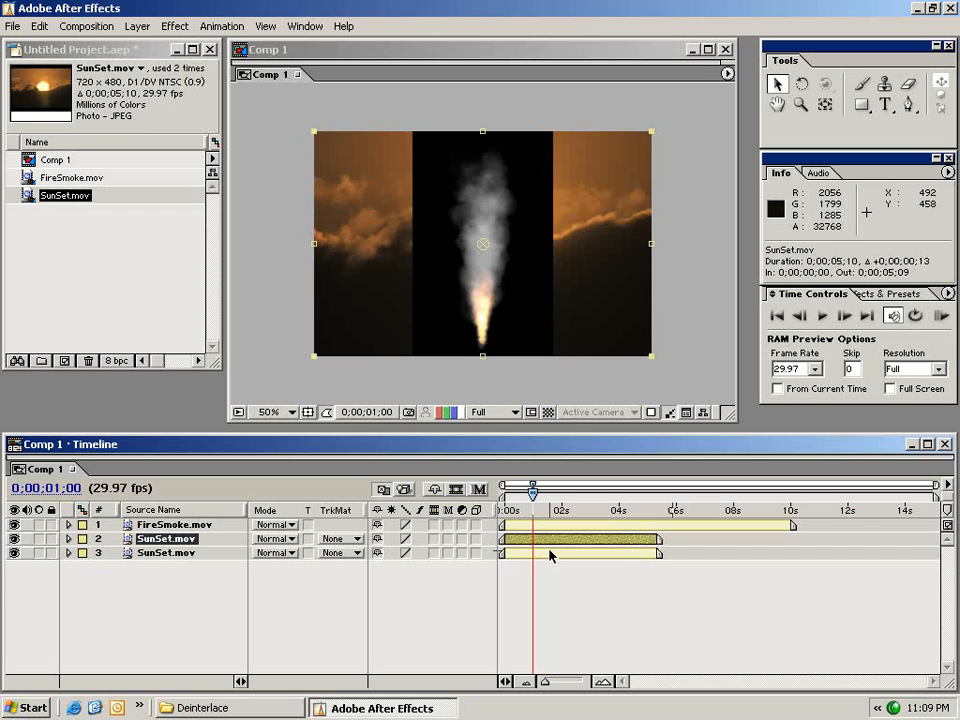
{"action": "left_click", "coordinate": [546, 591]}
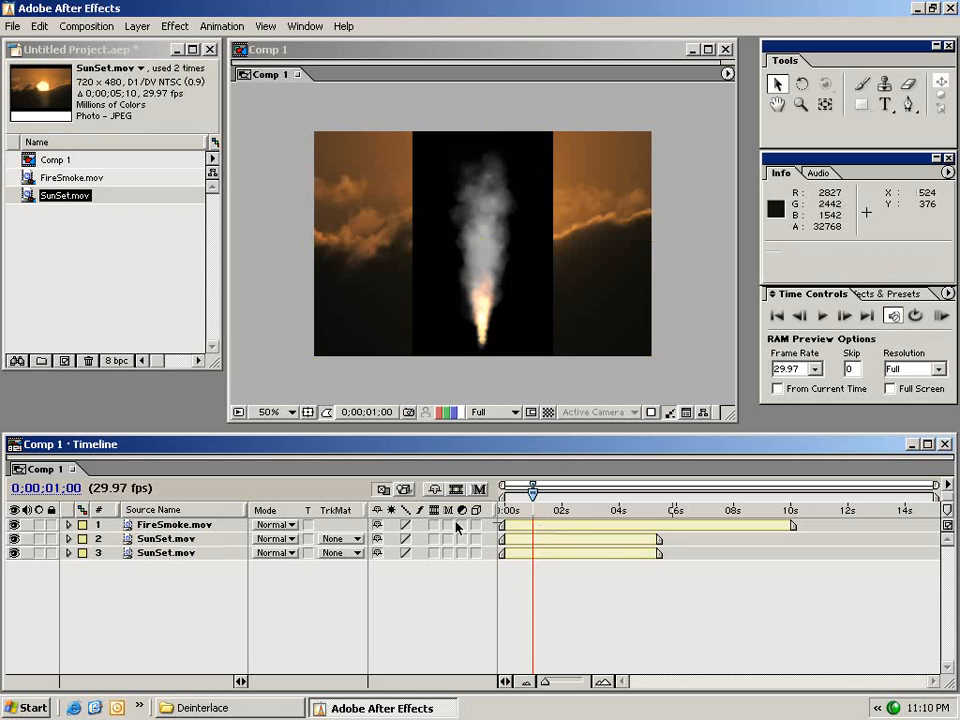
Apply the Fast Blur effect to the FireSmoke.mov layer, and reposition and enlarge its effect controls window.
{"action": "left_click", "coordinate": [514, 526]}
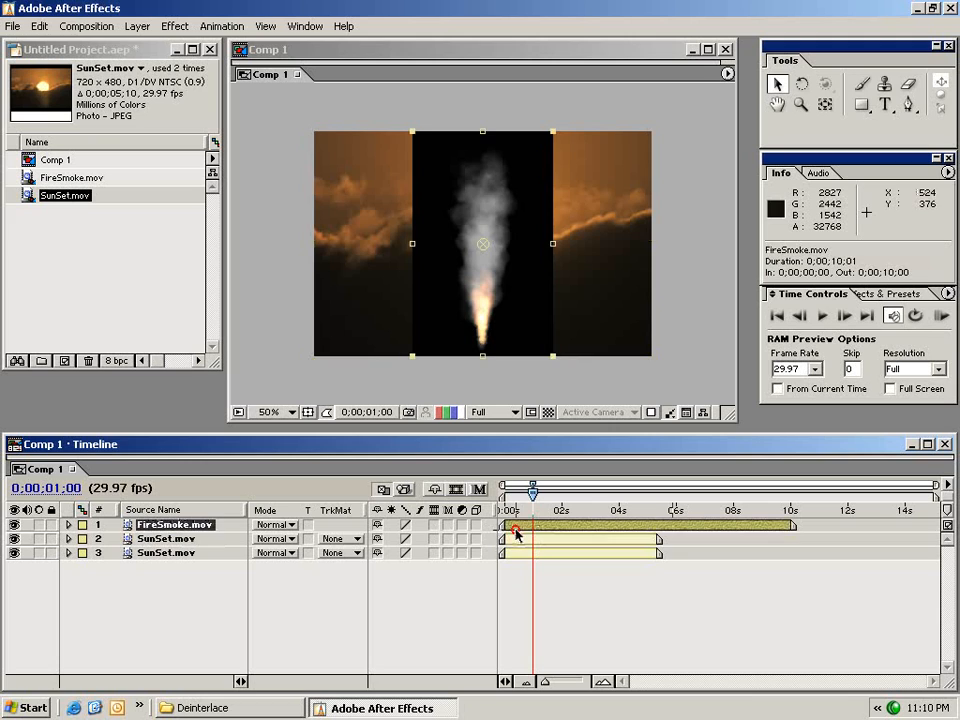
{"action": "left_click", "coordinate": [175, 27]}
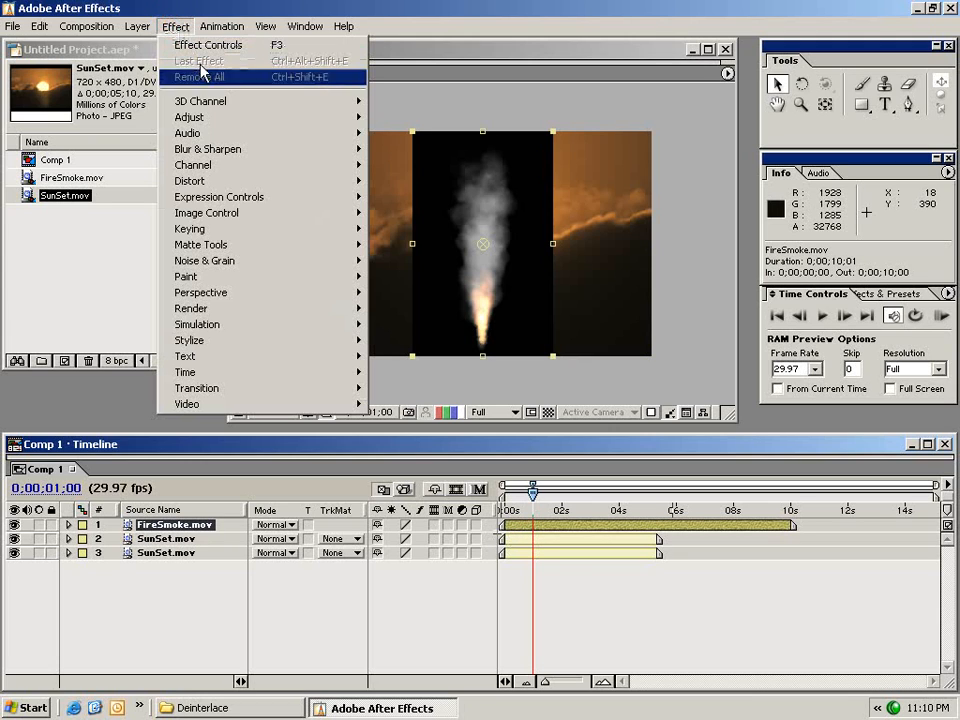
{"action": "mouse_move", "coordinate": [210, 149]}
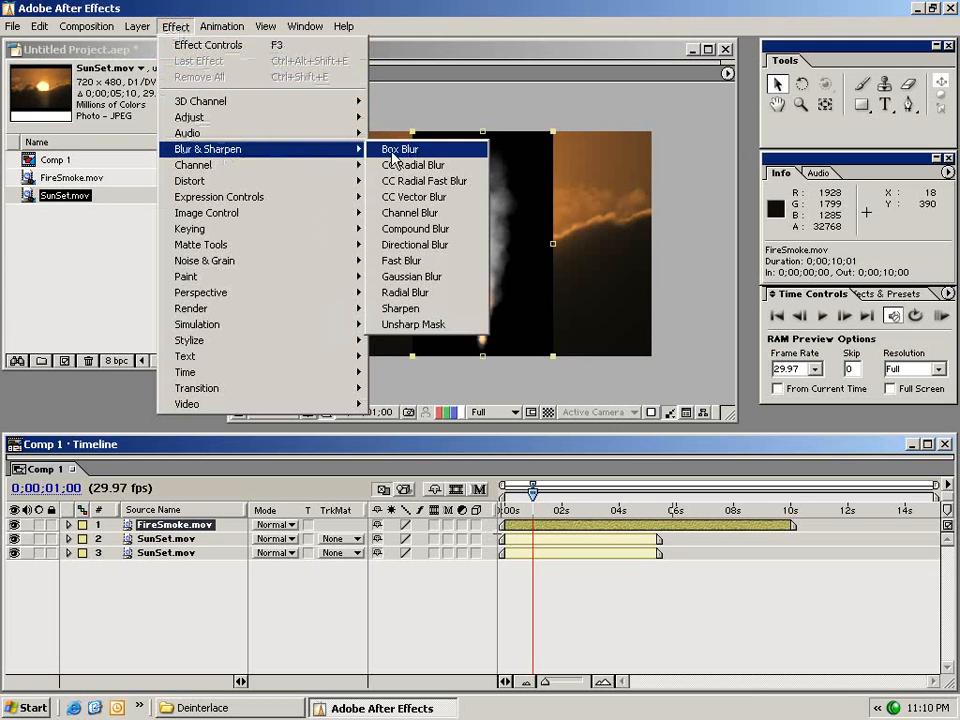
{"action": "left_click", "coordinate": [427, 260]}
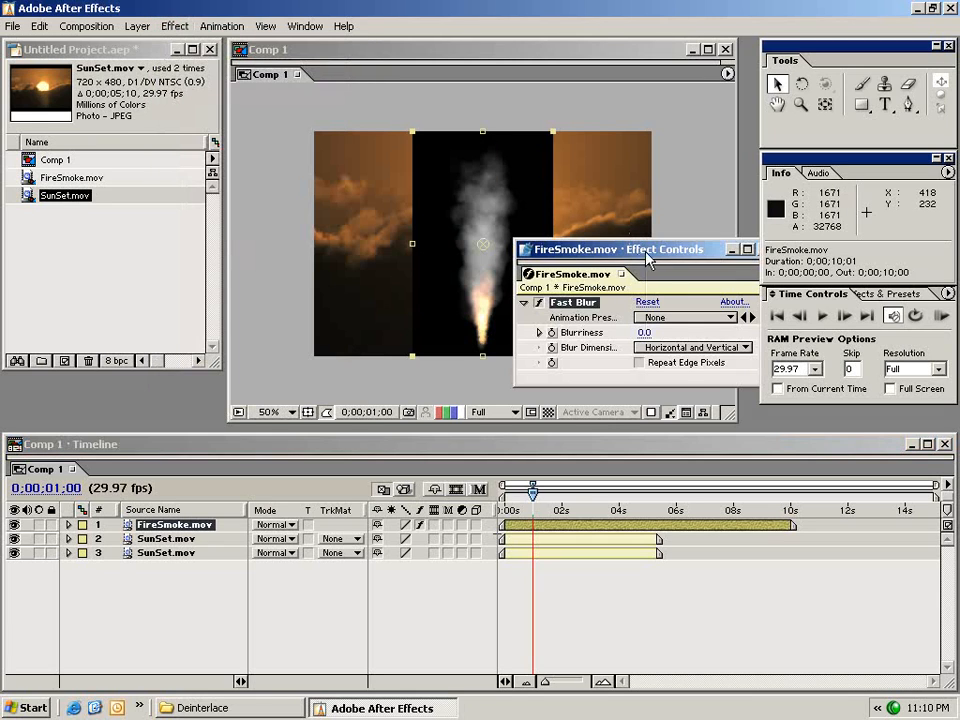
{"action": "left_click_drag", "start_coordinate": [677, 251], "coordinate": [264, 189]}
{"action": "left_click_drag", "start_coordinate": [357, 321], "coordinate": [364, 546]}
{"action": "left_click_drag", "start_coordinate": [305, 190], "coordinate": [269, 174]}
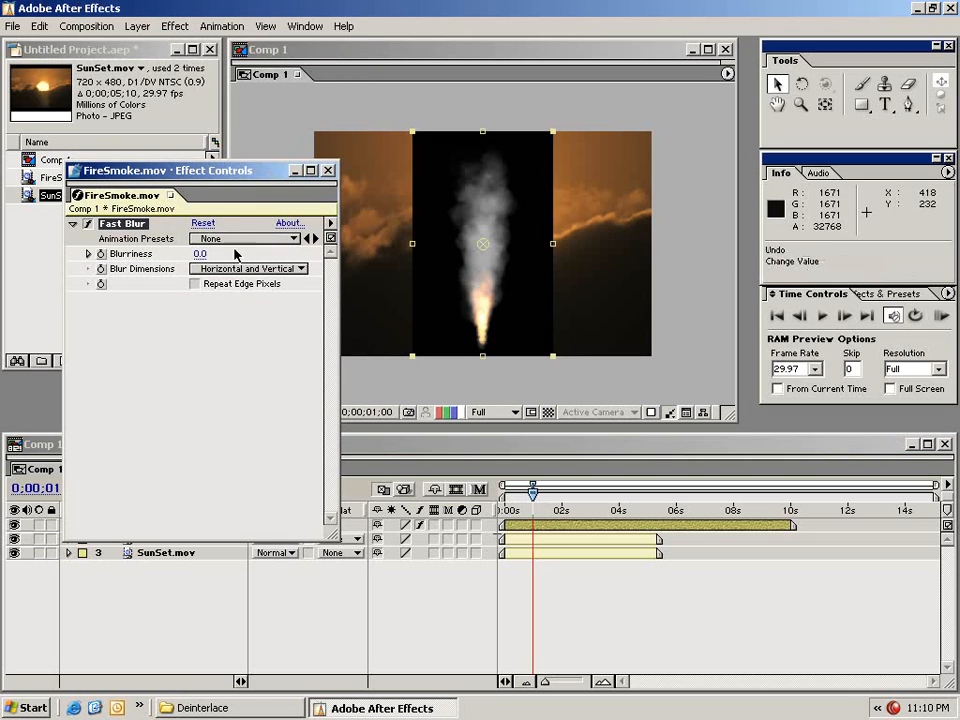
Try a Fast Blur blurriness of 50 on the FireSmoke.mov layer.
{"action": "left_click", "coordinate": [200, 253]}
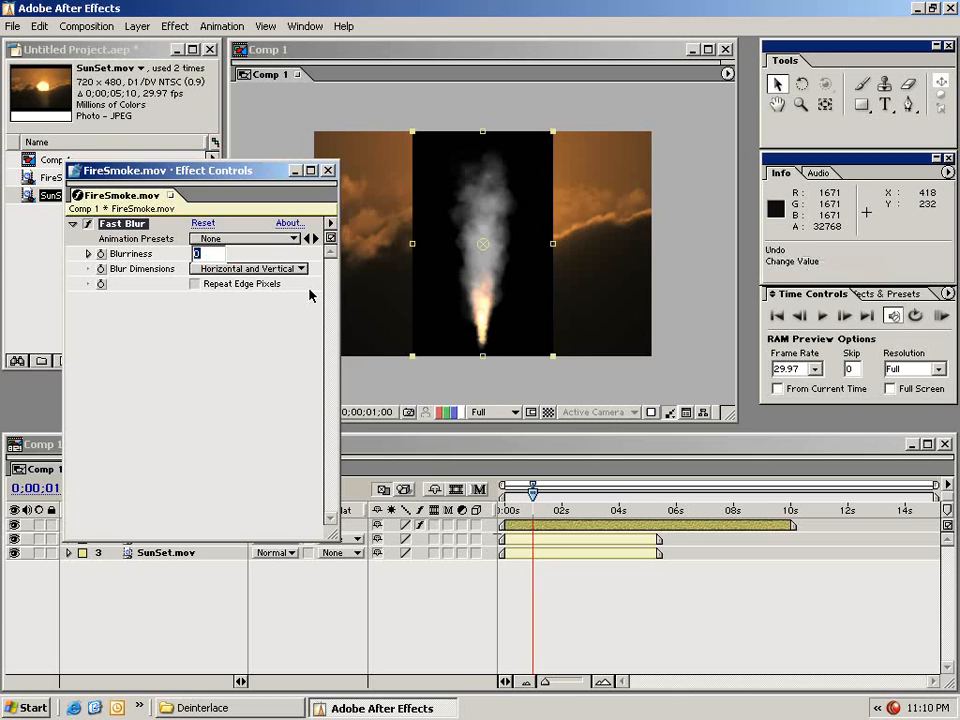
{"action": "type", "text": "50"}
{"action": "key", "text": "Return"}
{"action": "left_click", "coordinate": [251, 318]}
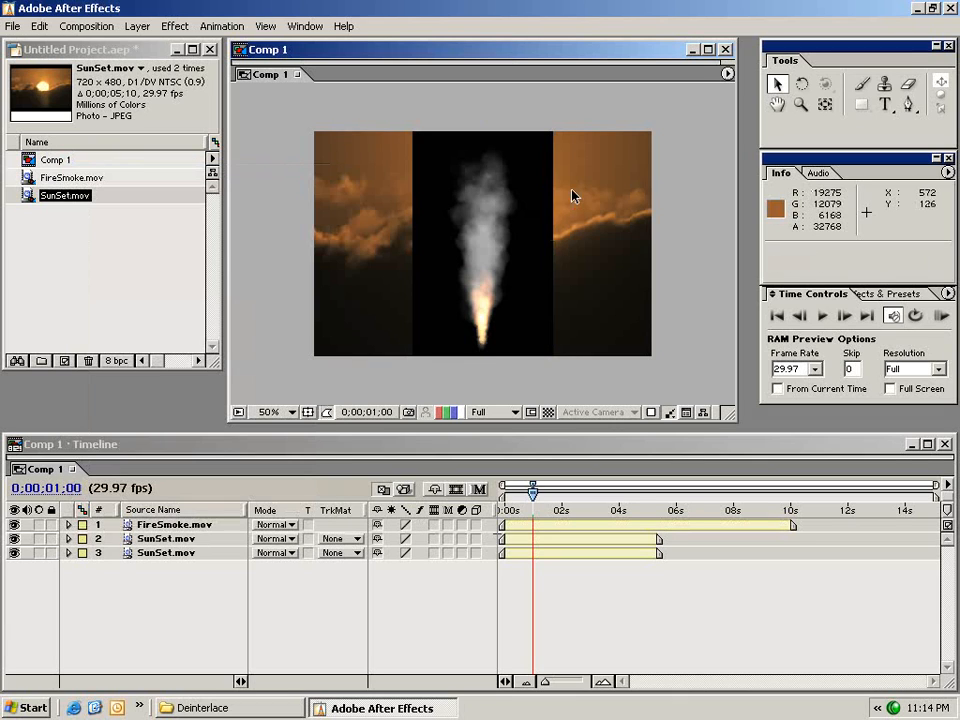
Add a text layer reading "test" in white 100 px Arial Black over the sky beside the smoke.
{"action": "left_click", "coordinate": [885, 105]}
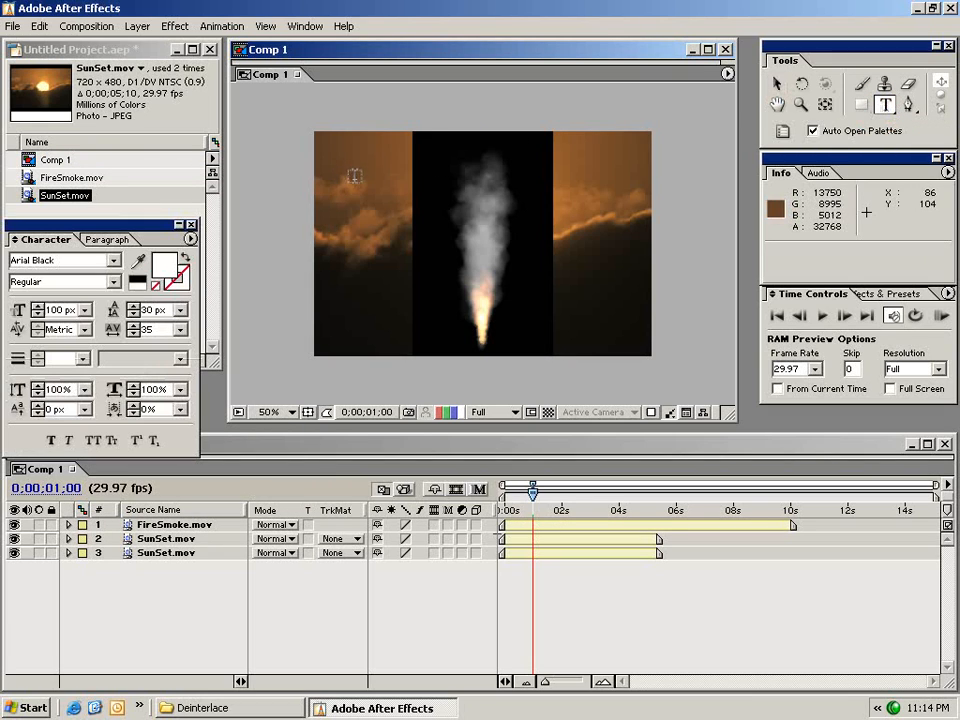
{"action": "left_click", "coordinate": [370, 218]}
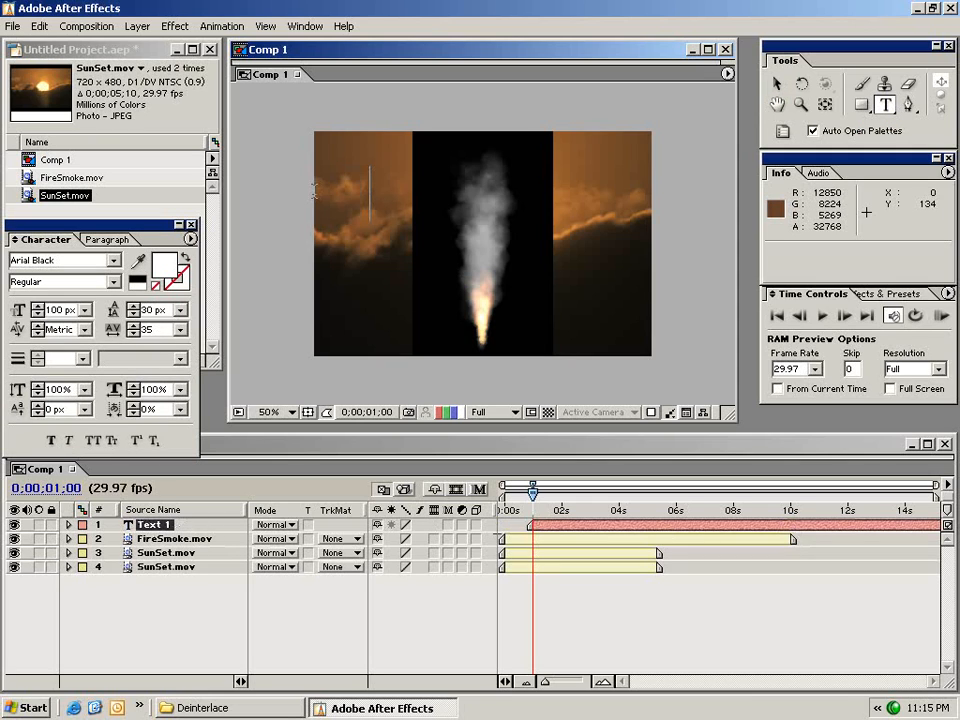
{"action": "type", "text": "test"}
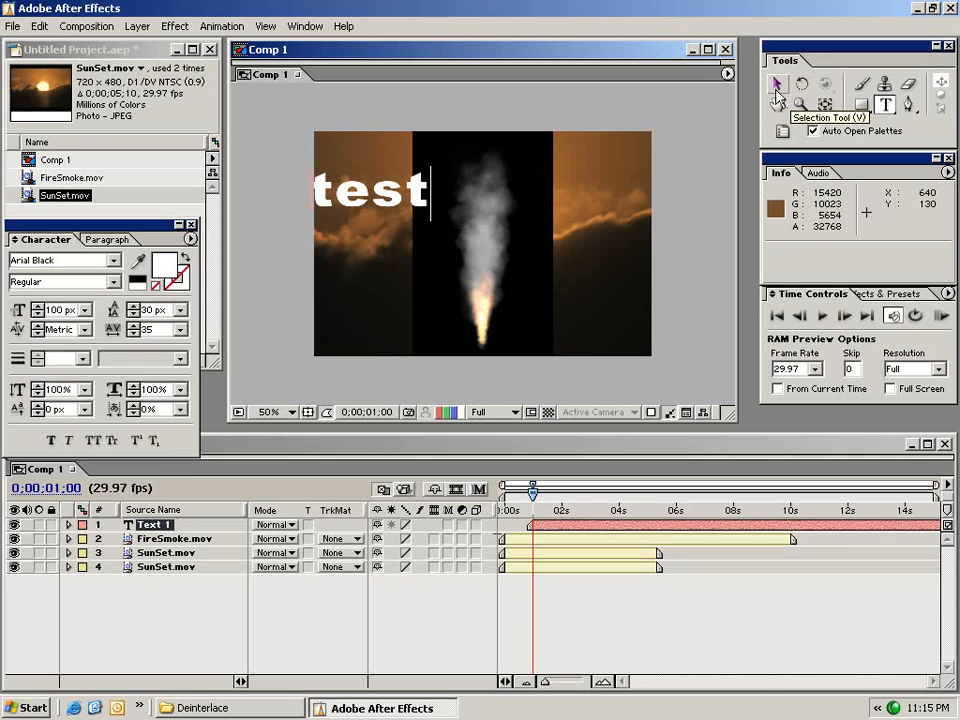
{"action": "left_click", "coordinate": [777, 86]}
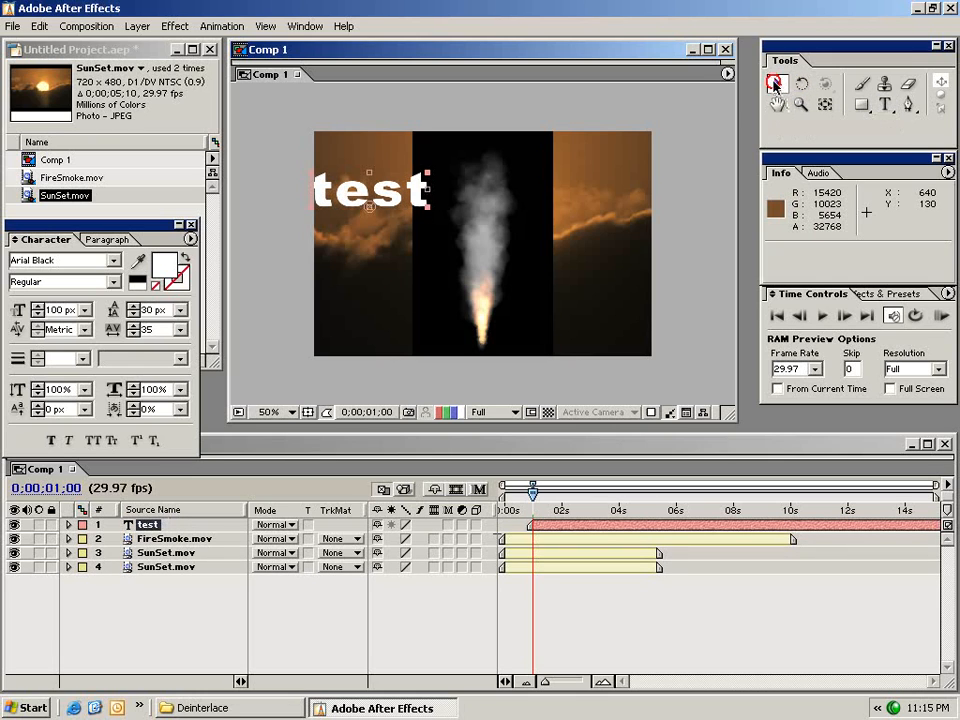
Move the text near the frame's centre at about 338, 282 and scale it to about 150%, undoing a trial enlargement to 446%.
{"action": "left_click_drag", "start_coordinate": [372, 197], "coordinate": [440, 262]}
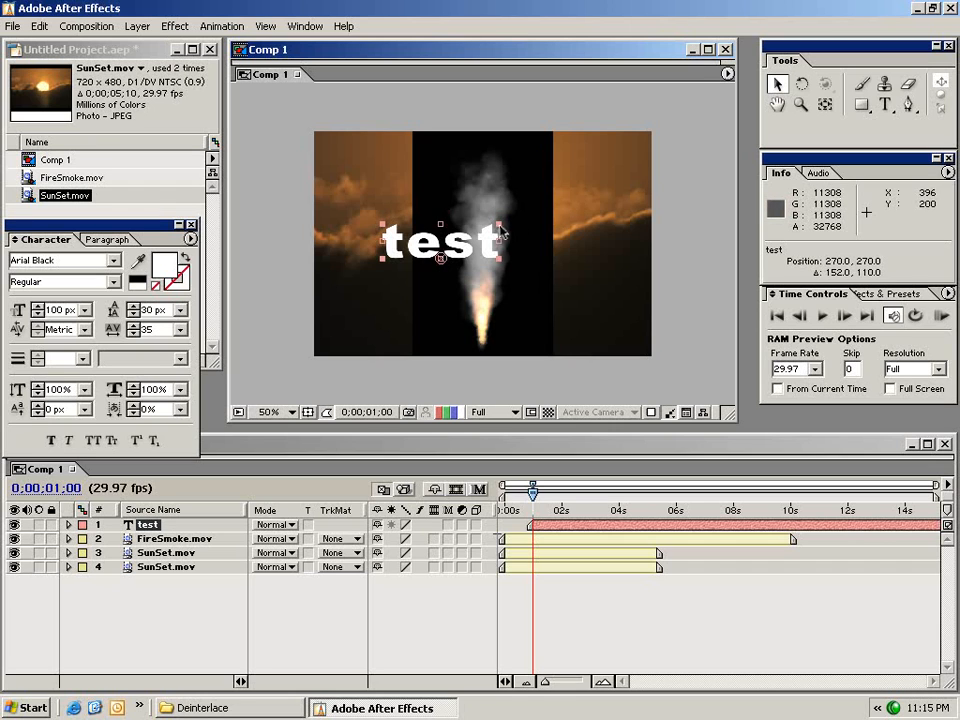
{"action": "mouse_move", "coordinate": [499, 225]}
{"action": "left_mouse_down"}
{"action": "mouse_move", "coordinate": [618, 152]}
{"action": "mouse_move", "coordinate": [497, 207]}
{"action": "left_mouse_up"}
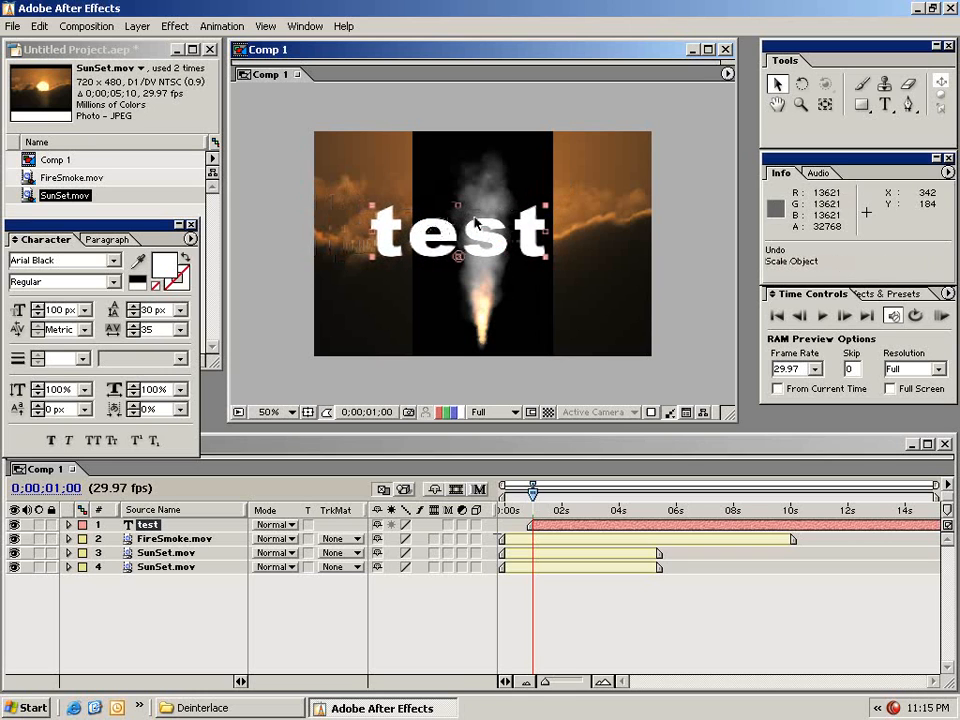
{"action": "key", "text": "period"}
{"action": "left_click_drag", "start_coordinate": [607, 272], "coordinate": [627, 386]}
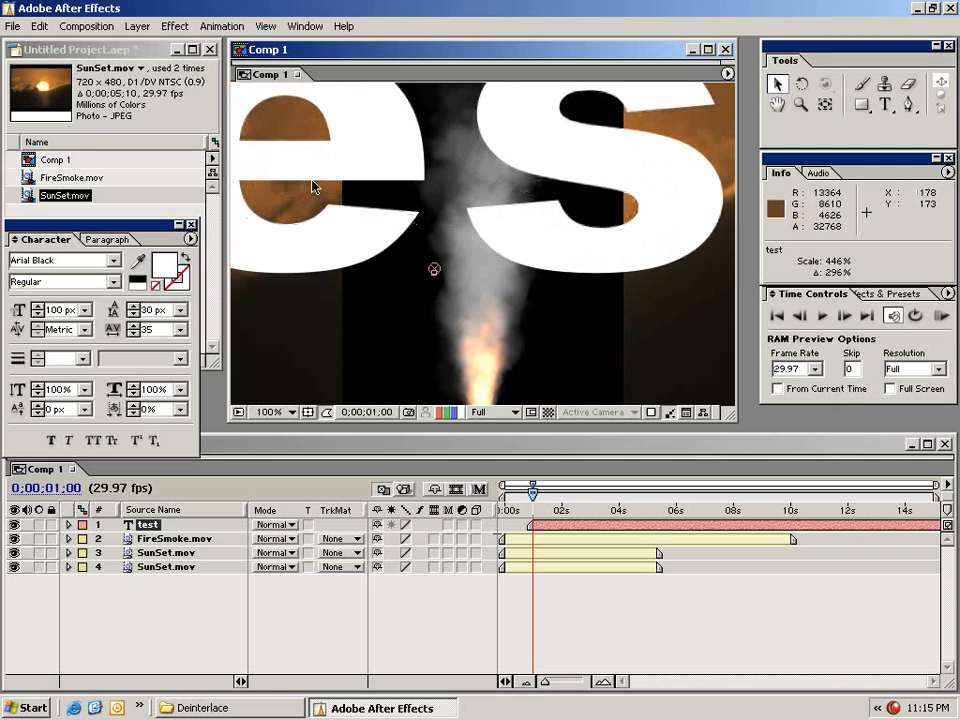
{"action": "key", "text": "comma"}
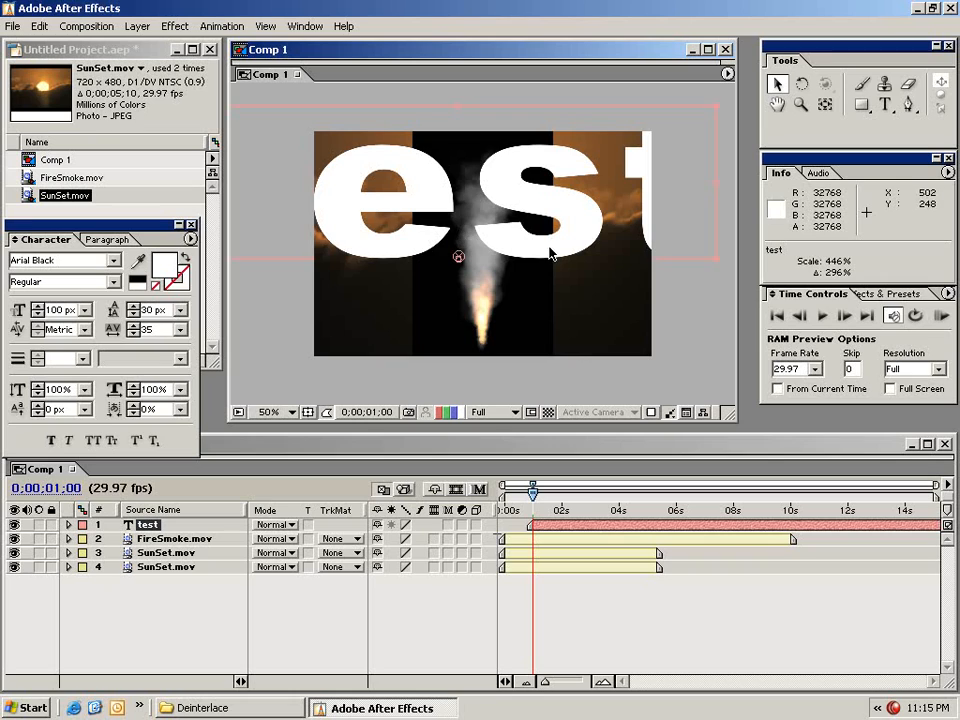
{"action": "key", "text": "ctrl+z"}
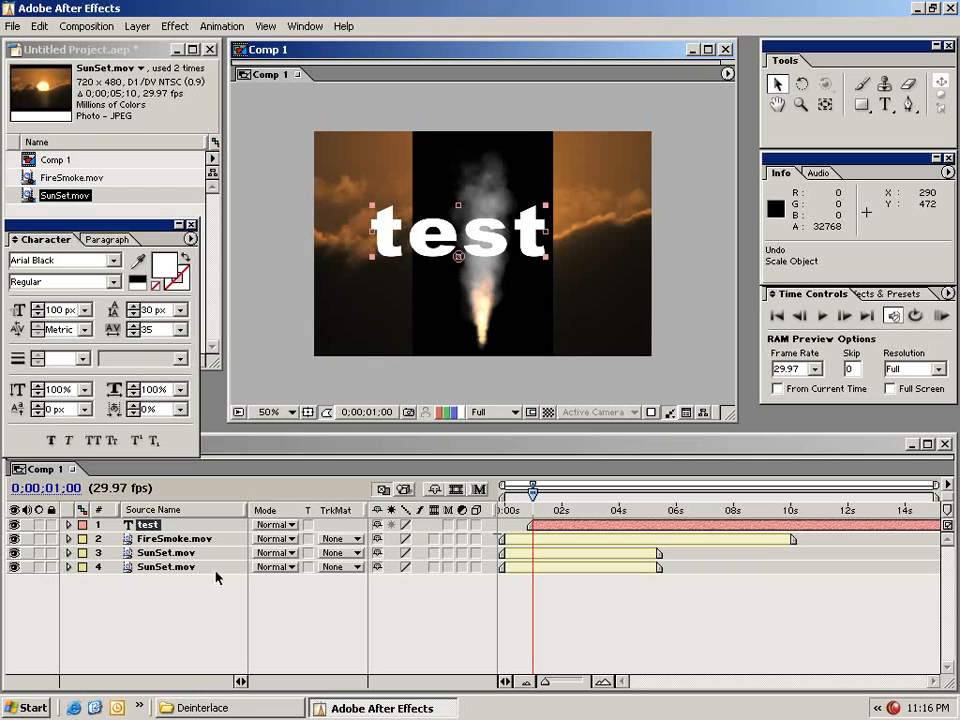
{"action": "left_click_drag", "start_coordinate": [419, 237], "coordinate": [433, 244]}
Reveal the text layer's Transform properties, try changing its anchor point, scale and rotation, and reset the transform.
{"action": "left_click", "coordinate": [69, 525]}
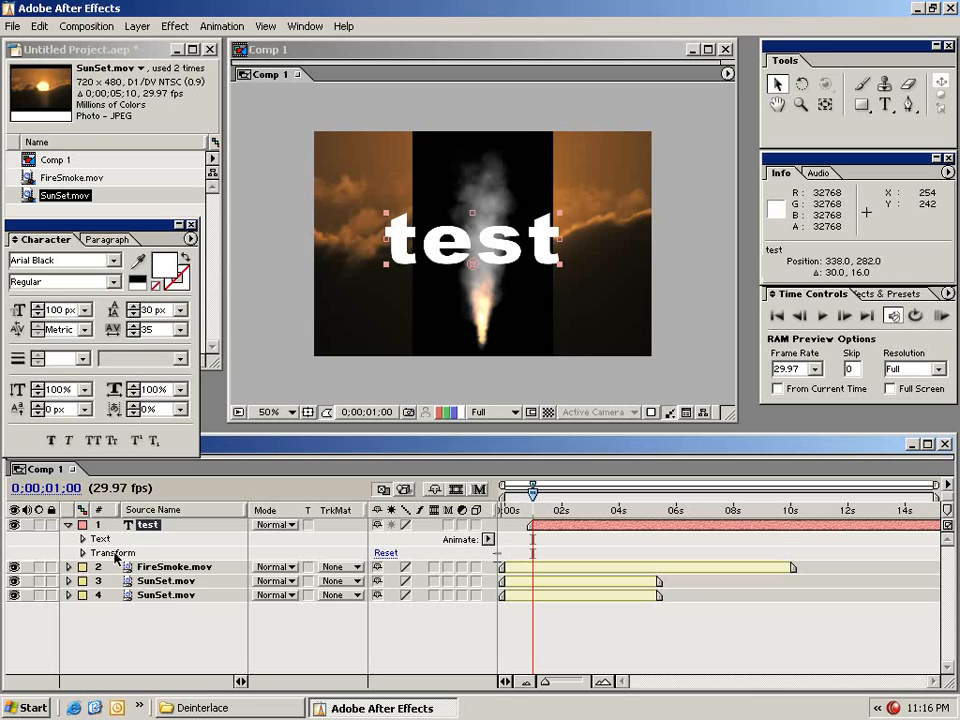
{"action": "left_click", "coordinate": [83, 552]}
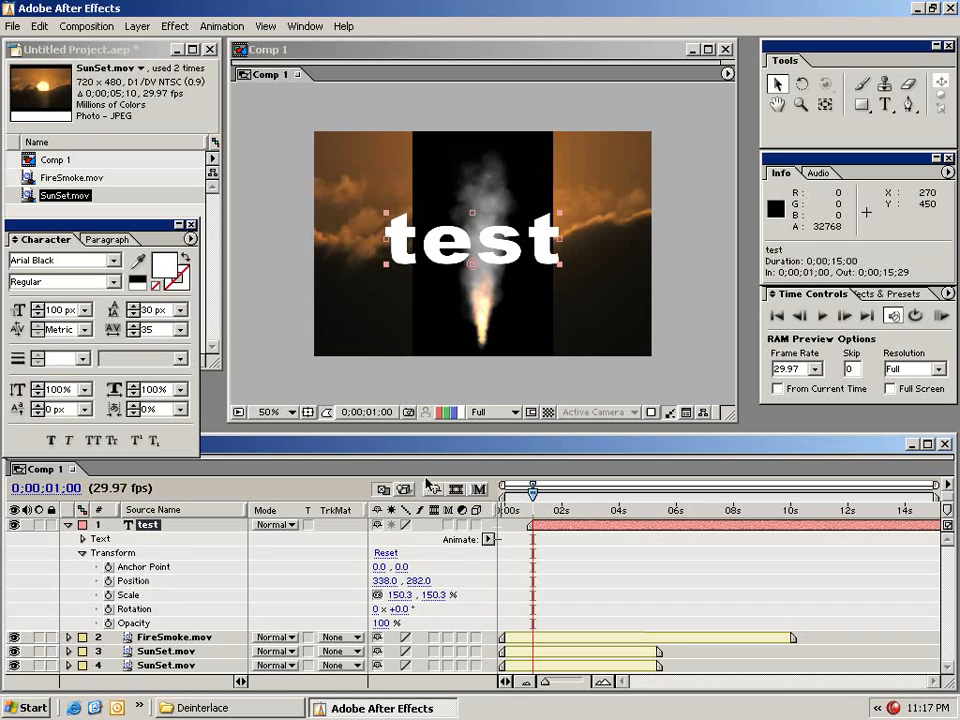
{"action": "left_click", "coordinate": [377, 595]}
{"action": "left_click_drag", "start_coordinate": [388, 595], "coordinate": [352, 557]}
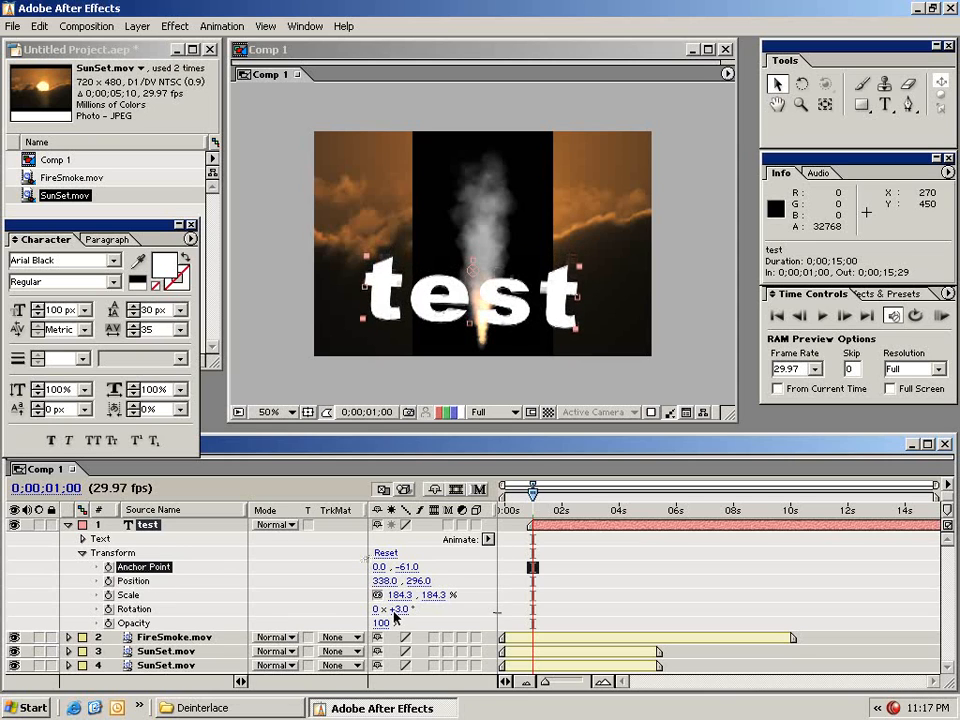
{"action": "left_click_drag", "start_coordinate": [400, 595], "coordinate": [566, 585]}
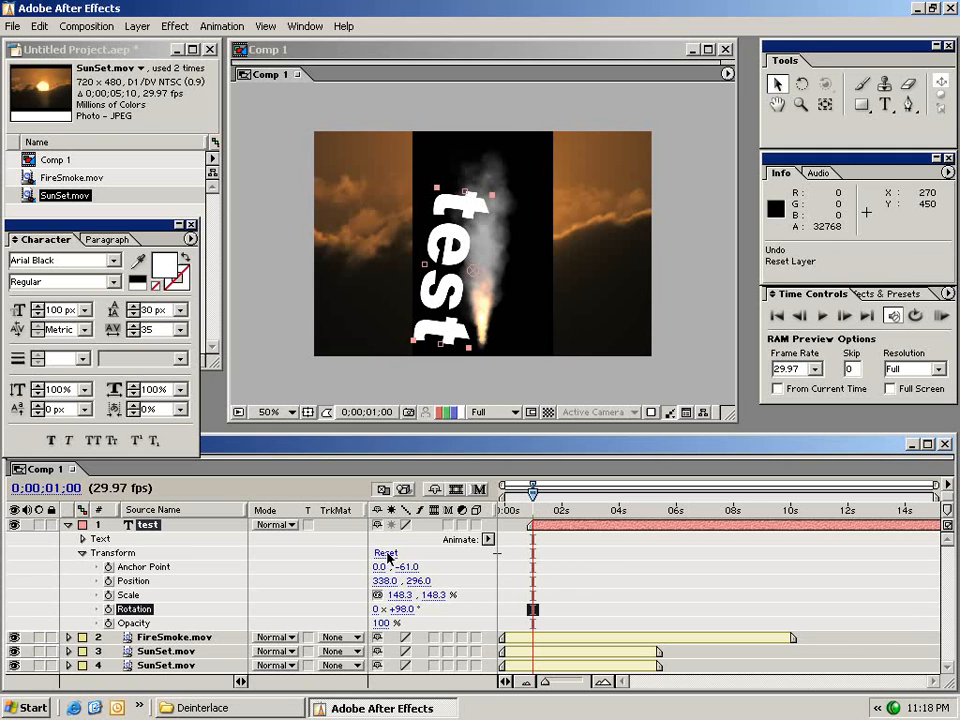
{"action": "left_click", "coordinate": [386, 553]}
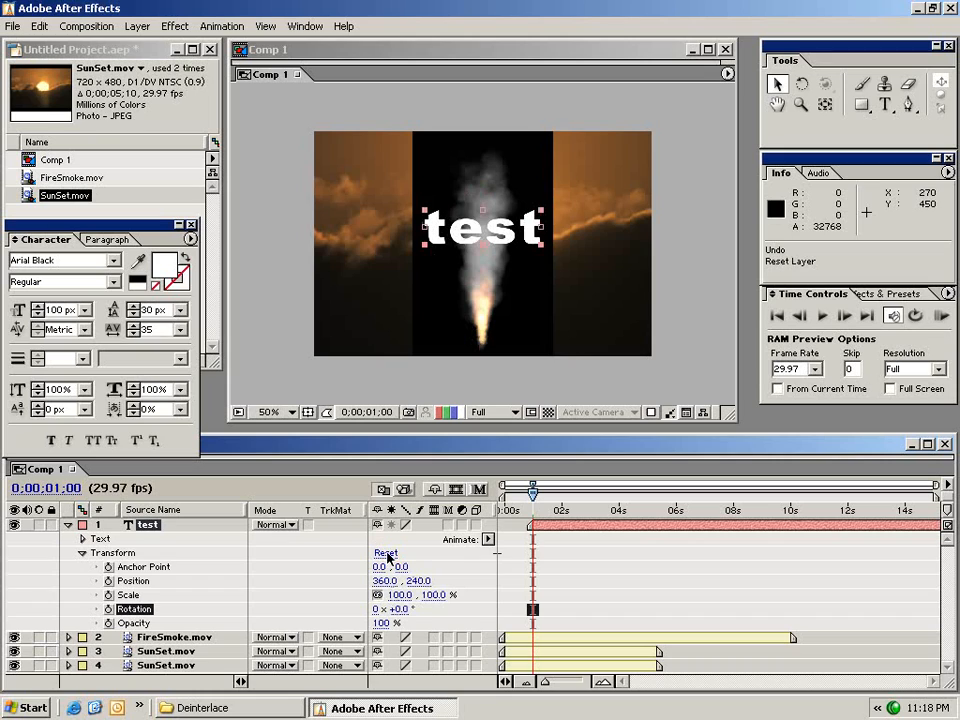
{"action": "left_click", "coordinate": [475, 571]}
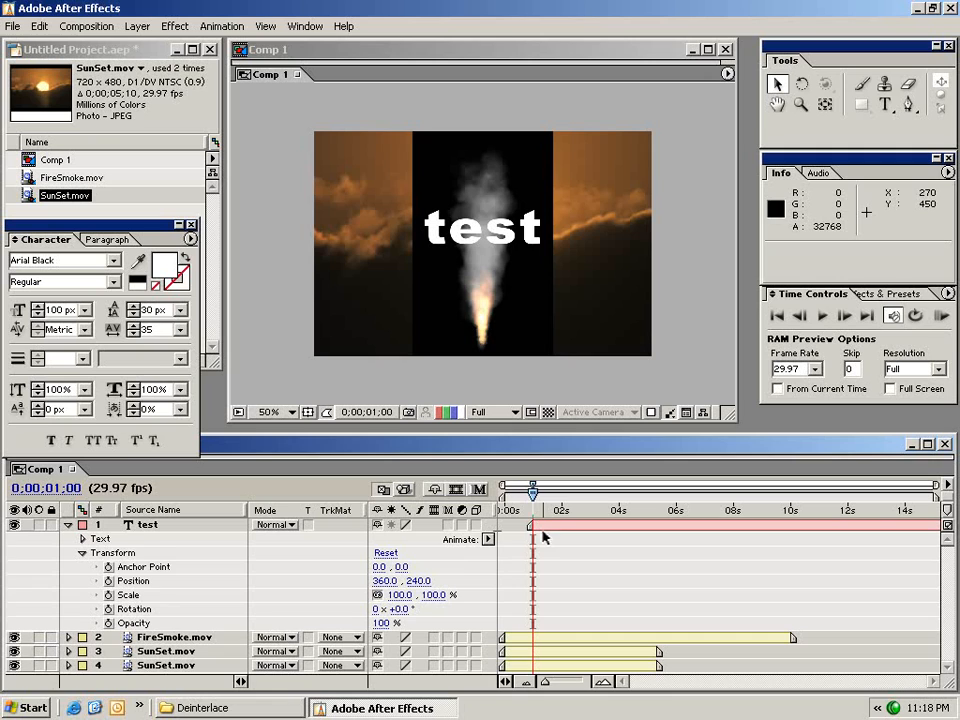
Animate the text's Position across the frame, from about -128, 260 at 0;00;01;00 to about 884, 256 at 0;00;02;19.
{"action": "left_click", "coordinate": [517, 230]}
{"action": "left_click_drag", "start_coordinate": [517, 230], "coordinate": [305, 244]}
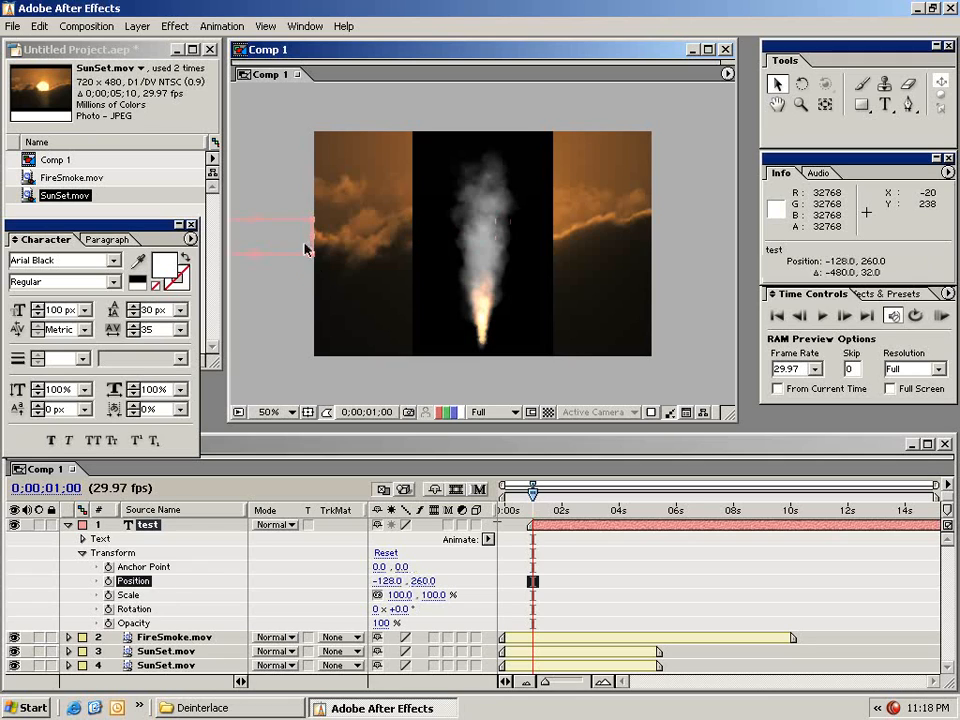
{"action": "left_click", "coordinate": [557, 539]}
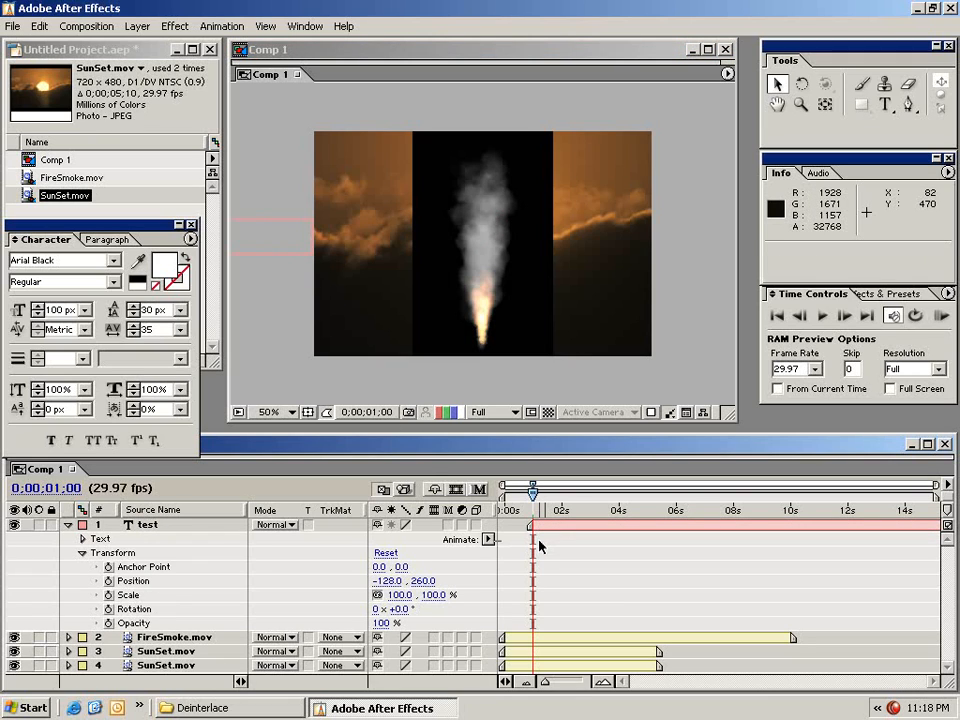
{"action": "left_click", "coordinate": [109, 581]}
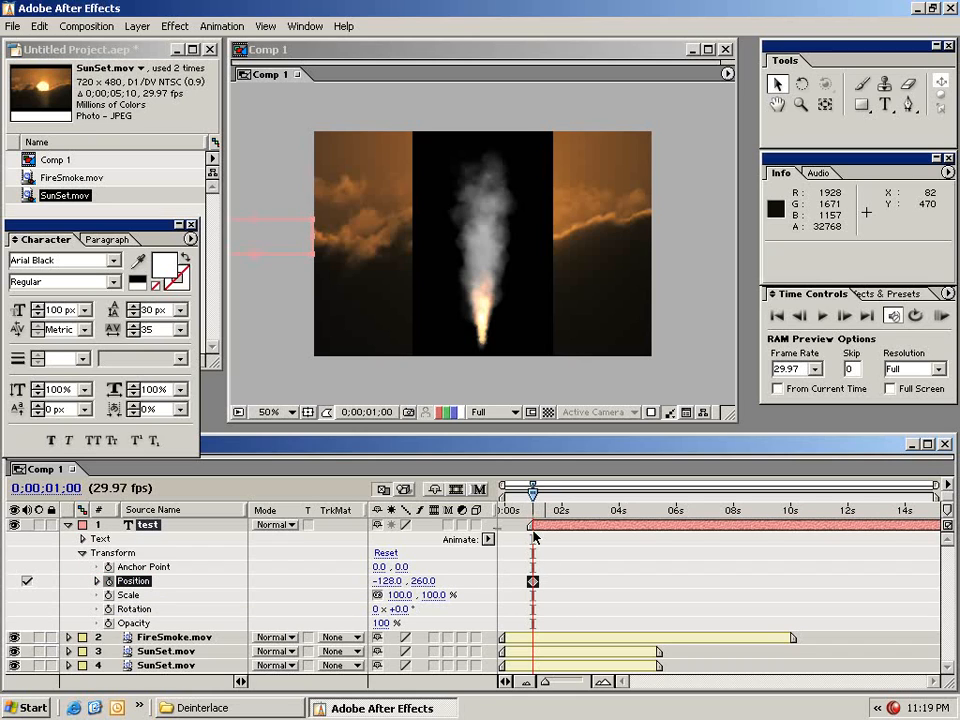
{"action": "left_click_drag", "start_coordinate": [532, 494], "coordinate": [580, 494]}
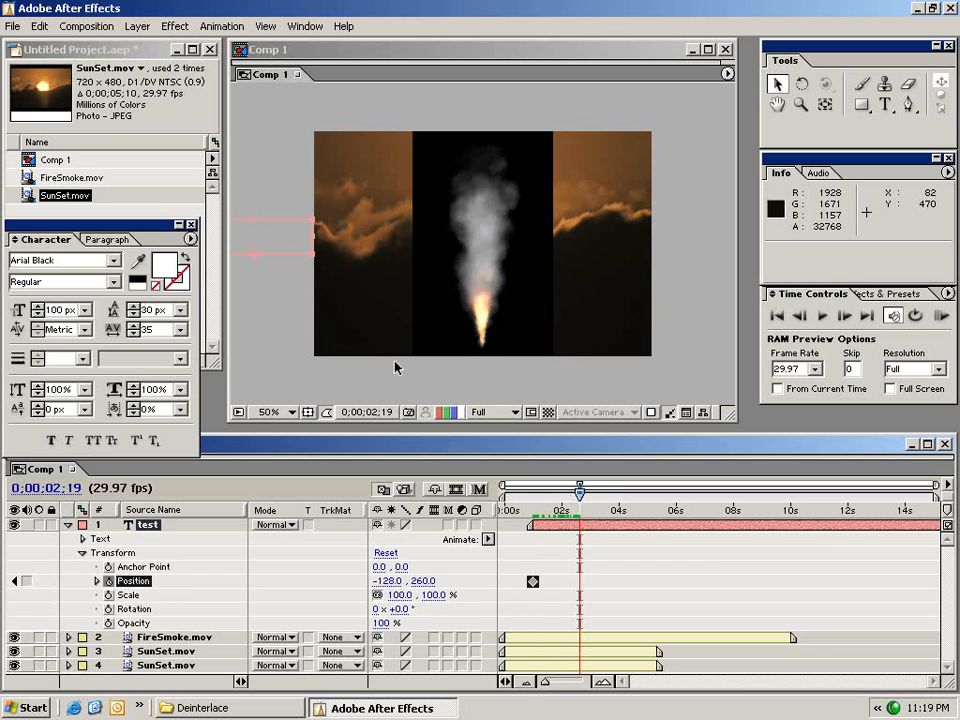
{"action": "left_click_drag", "start_coordinate": [242, 250], "coordinate": [715, 241]}
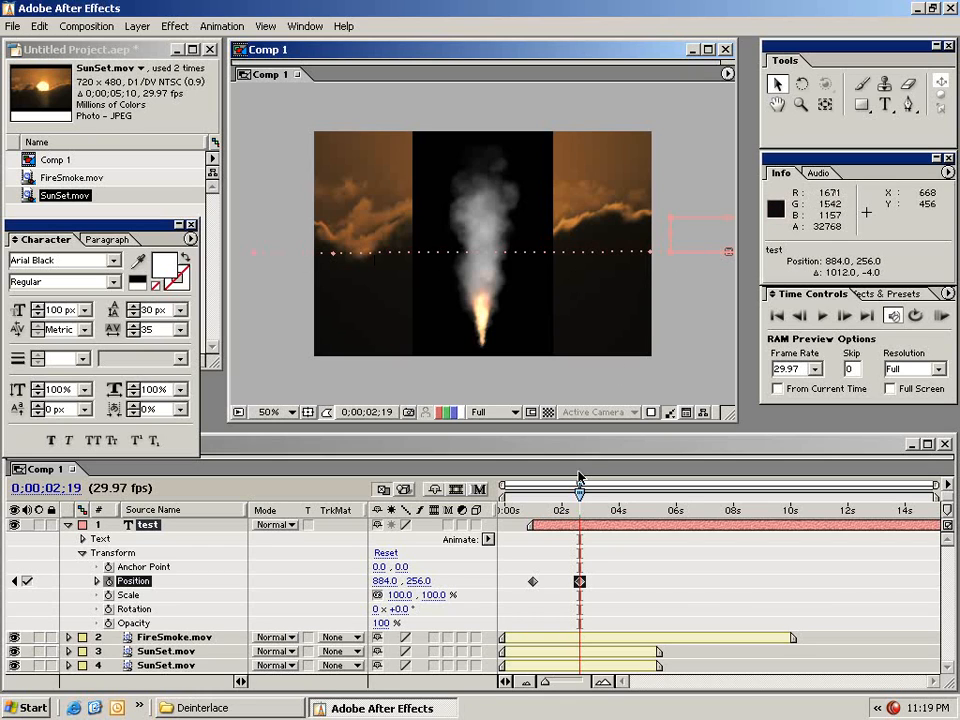
Turn on motion blur for the test layer and the composition at 0;00;01;22, and preview the moving text at other frames.
{"action": "left_click_drag", "start_coordinate": [582, 497], "coordinate": [555, 497]}
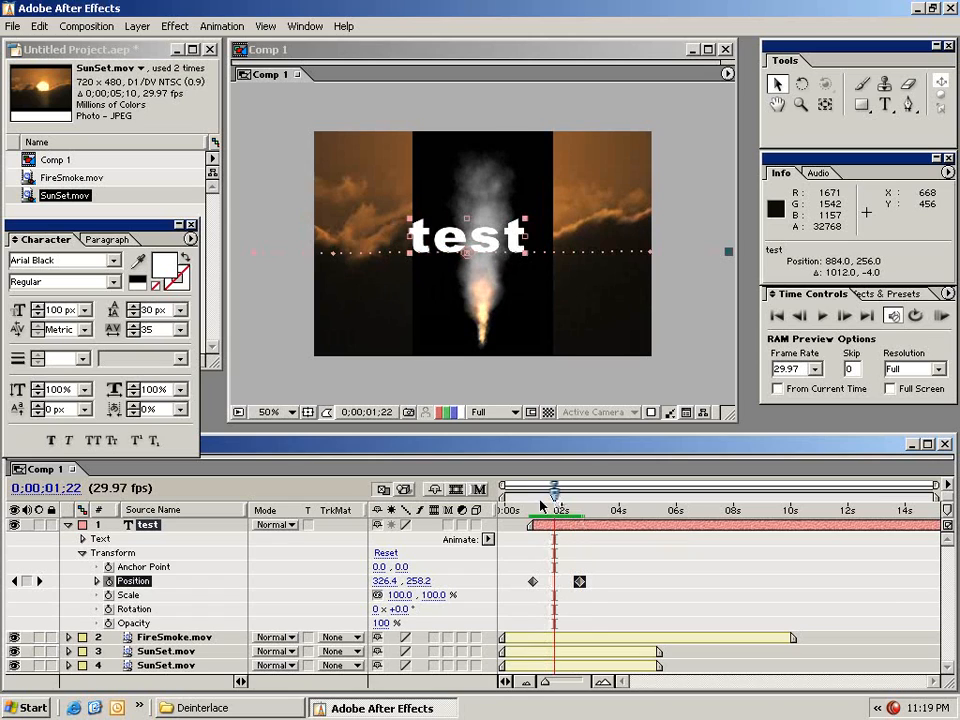
{"action": "left_click", "coordinate": [448, 525]}
{"action": "left_click", "coordinate": [480, 490]}
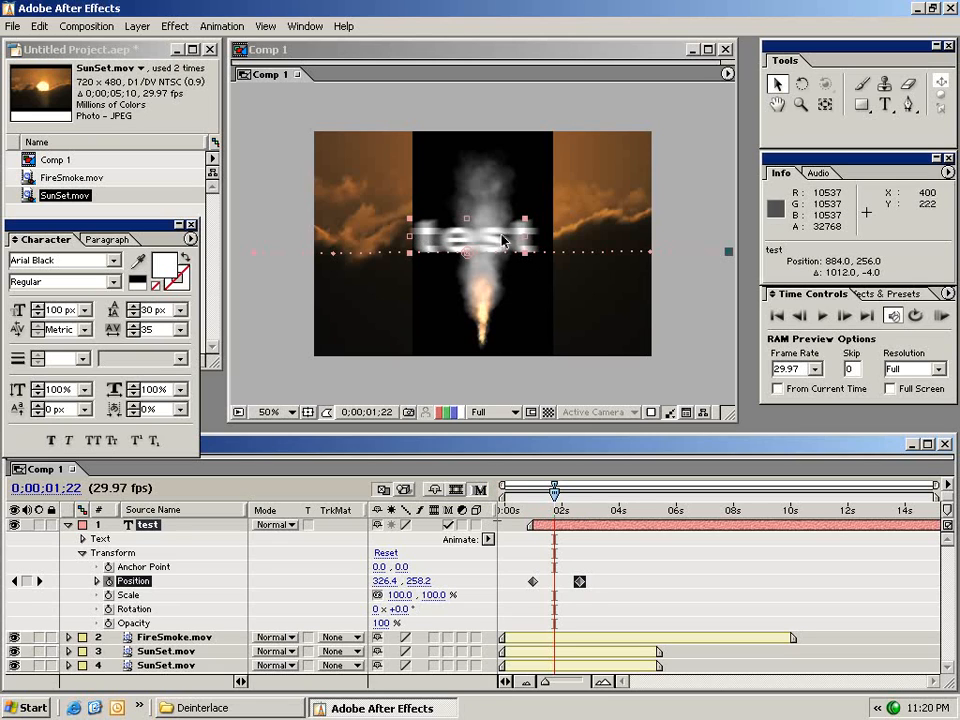
{"action": "mouse_move", "coordinate": [548, 505]}
{"action": "left_mouse_down"}
{"action": "mouse_move", "coordinate": [538, 503]}
{"action": "mouse_move", "coordinate": [576, 502]}
{"action": "mouse_move", "coordinate": [545, 502]}
{"action": "left_mouse_up"}
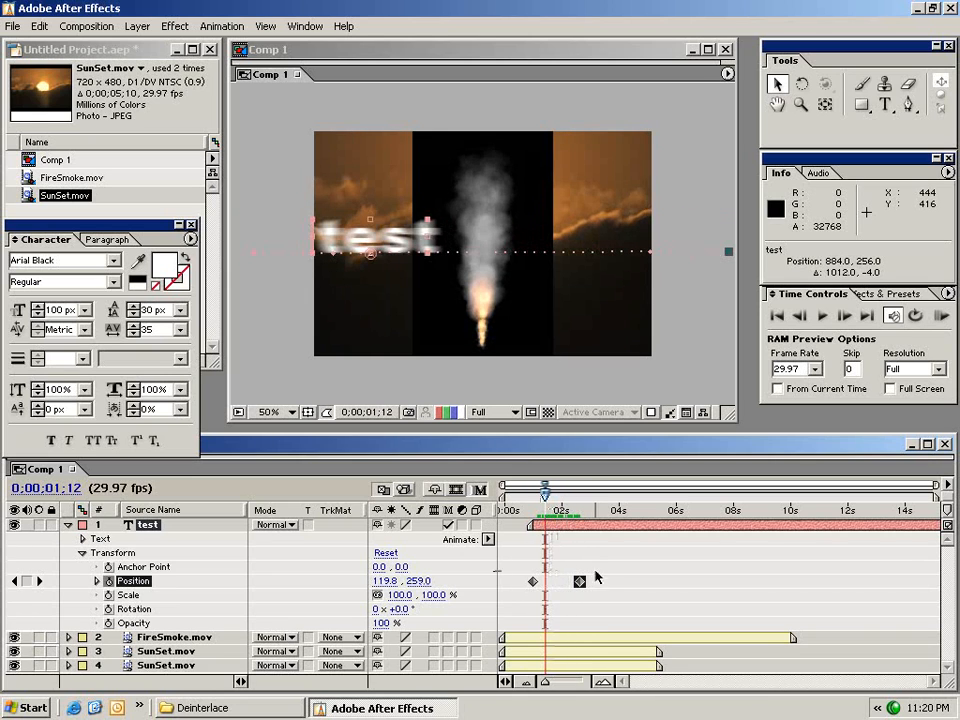
{"action": "left_click", "coordinate": [550, 504]}
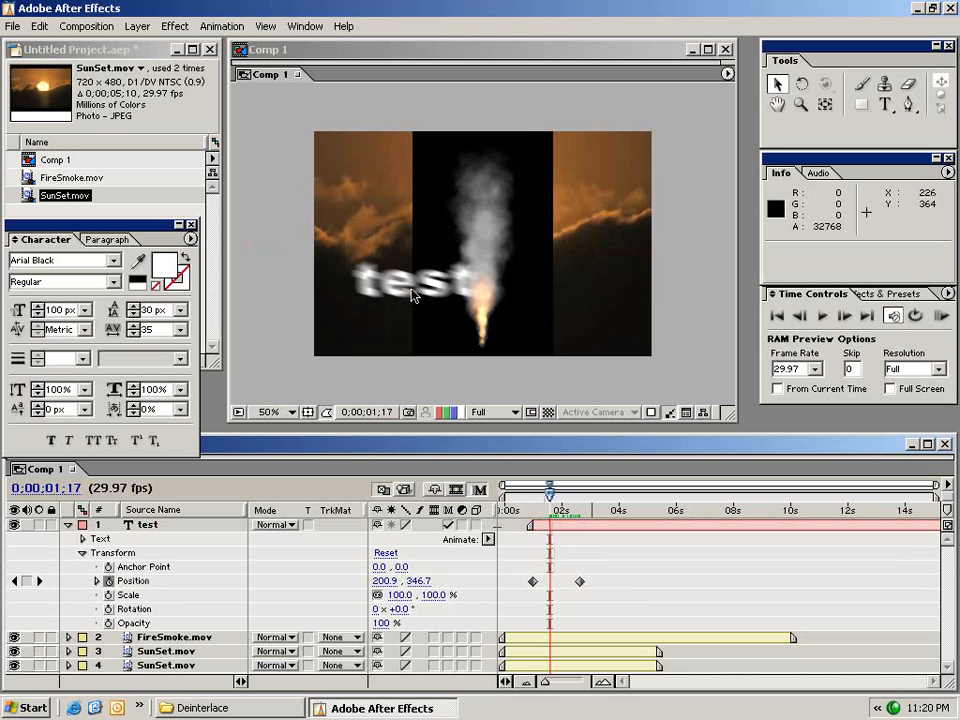
Delete the text's Position keyframes, reset its transform, and set the current time to 0;00;01;01.
{"action": "left_click_drag", "start_coordinate": [643, 558], "coordinate": [603, 561]}
{"action": "left_click_drag", "start_coordinate": [514, 603], "coordinate": [513, 604]}
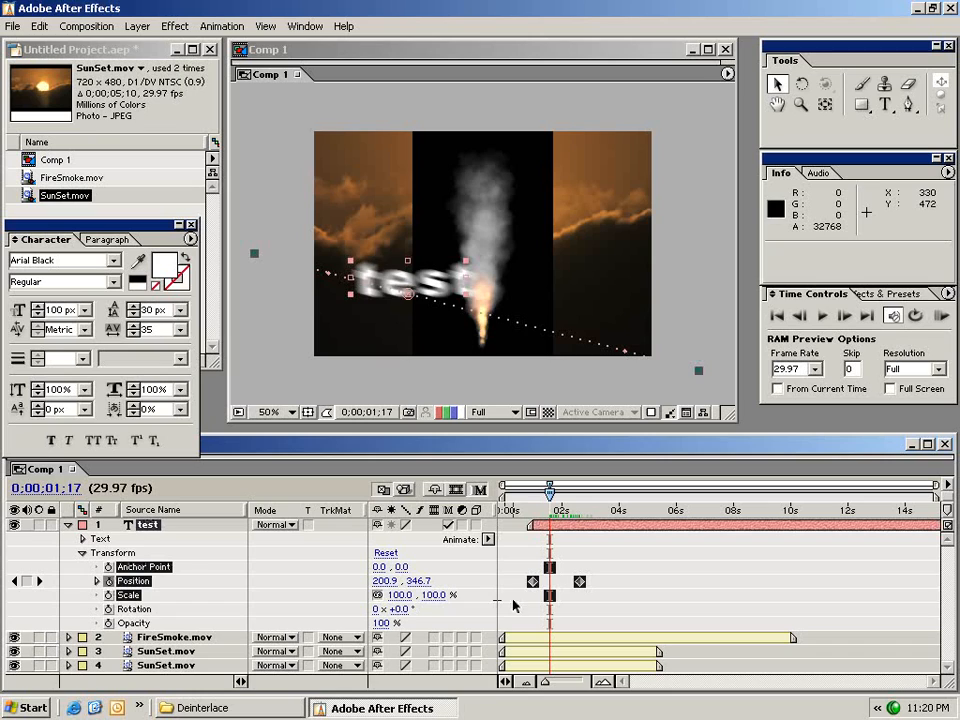
{"action": "key", "text": "Delete"}
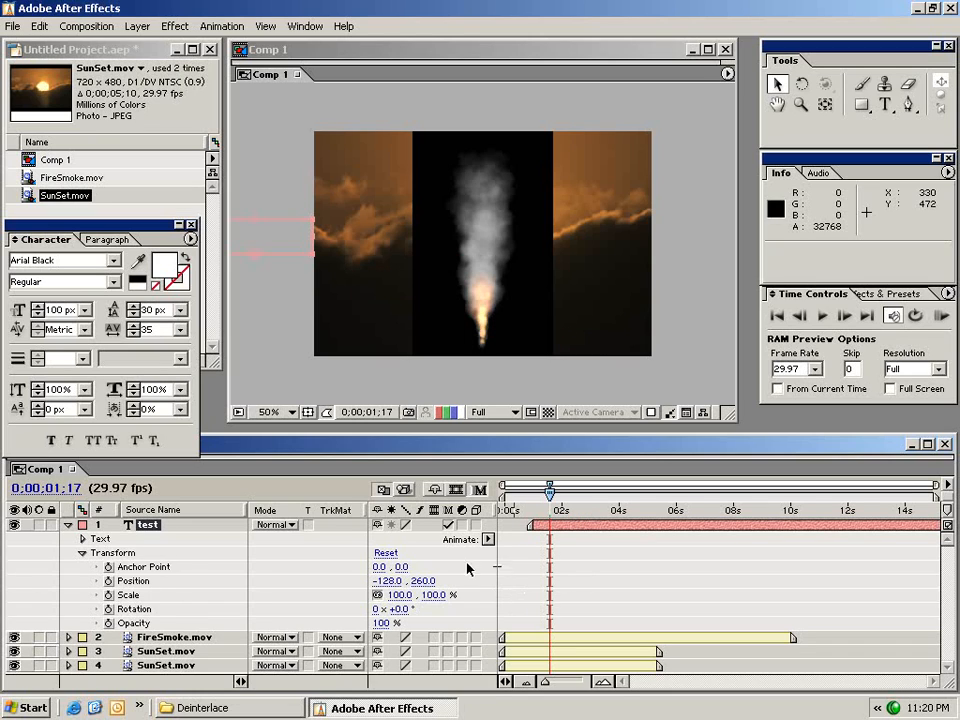
{"action": "left_click", "coordinate": [381, 554]}
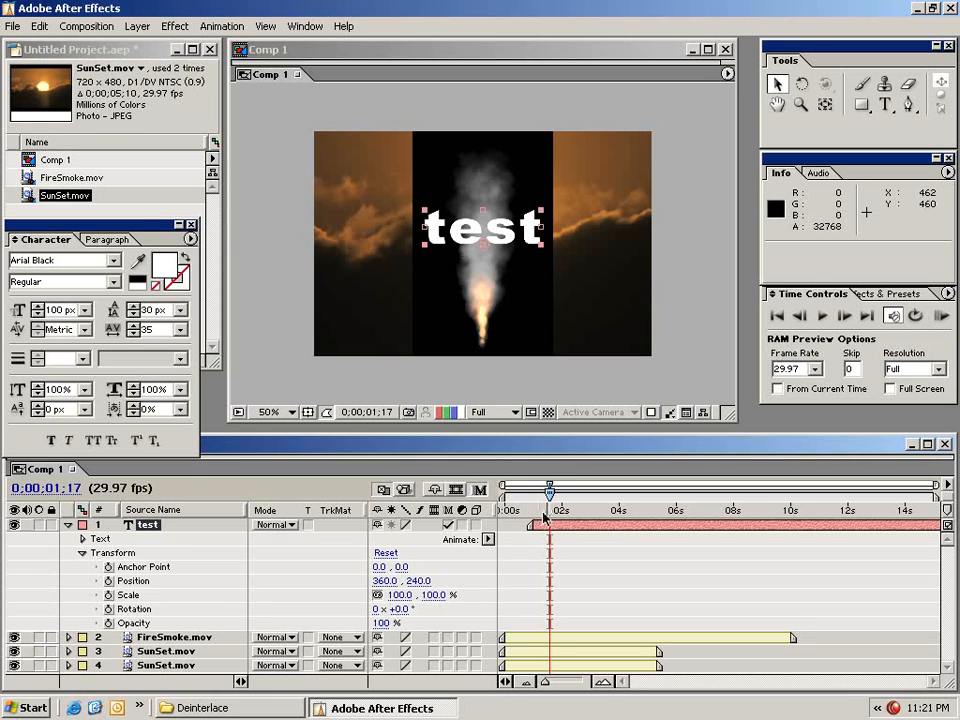
{"action": "left_click", "coordinate": [535, 496]}
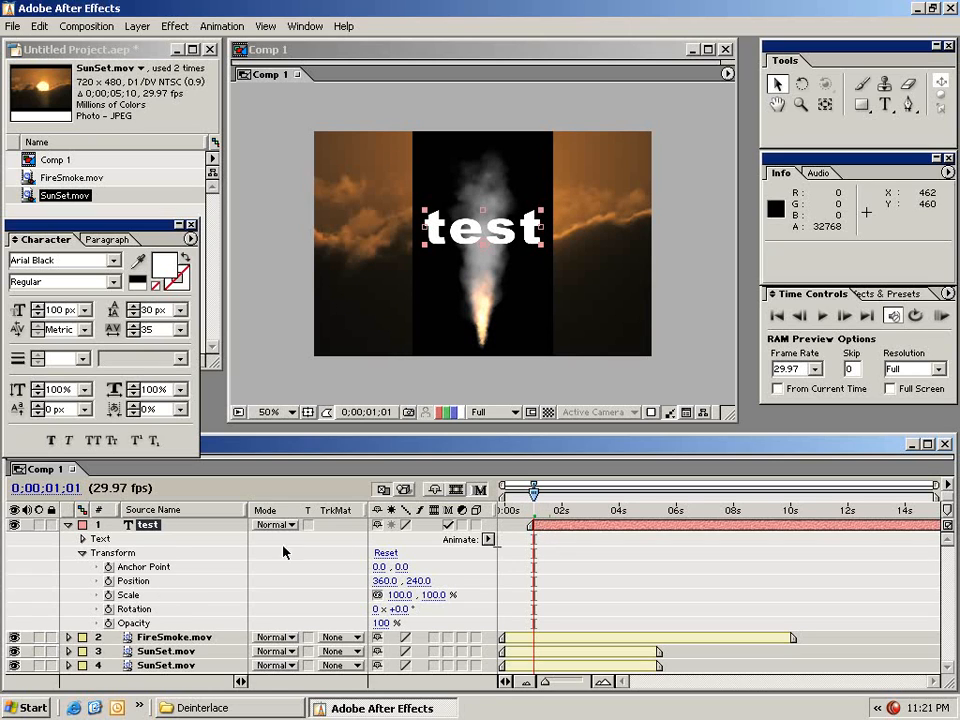
Keyframe the test layer's Opacity from 0% at 0;00;01;01 to 100% at 0;00;02;03, and scrub through the fade-in.
{"action": "left_click", "coordinate": [109, 624]}
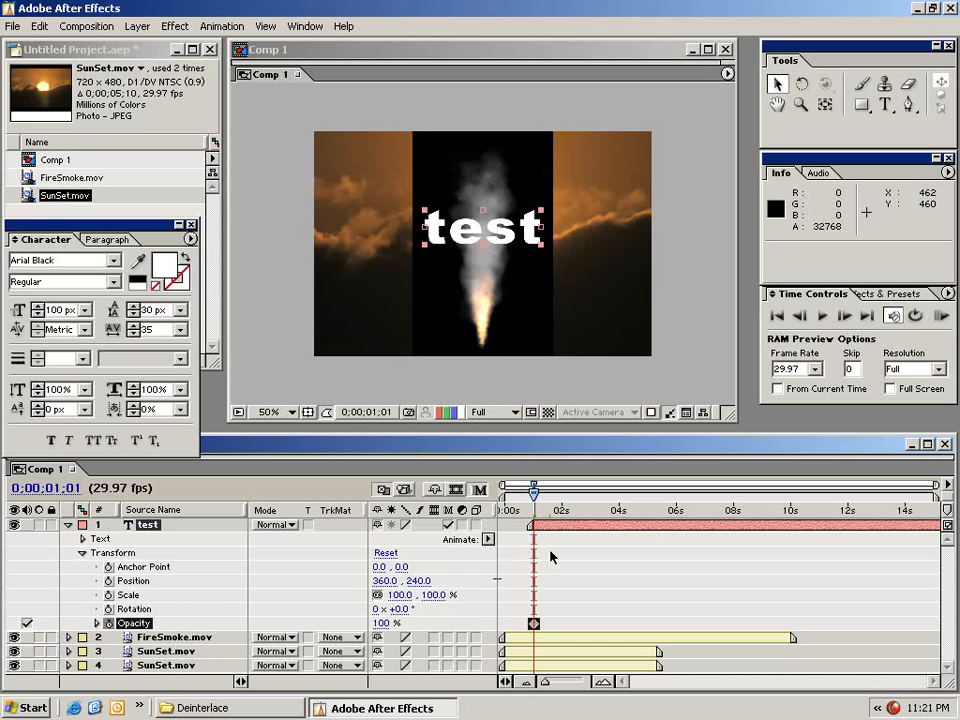
{"action": "left_click", "coordinate": [379, 623]}
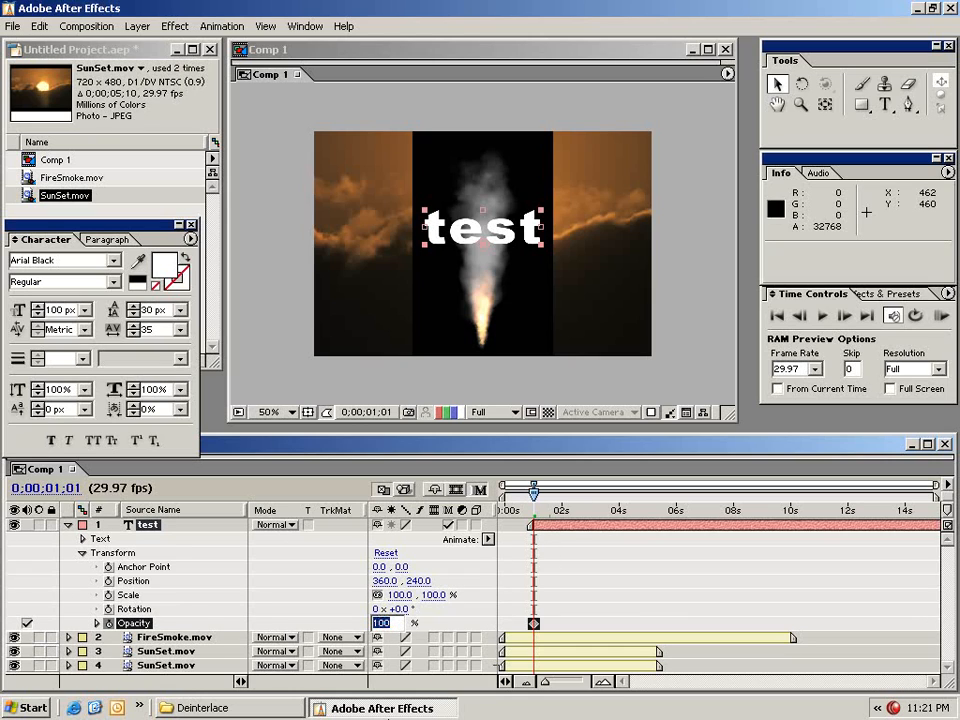
{"action": "type", "text": "0"}
{"action": "key", "text": "Return"}
{"action": "left_click_drag", "start_coordinate": [533, 512], "coordinate": [565, 512]}
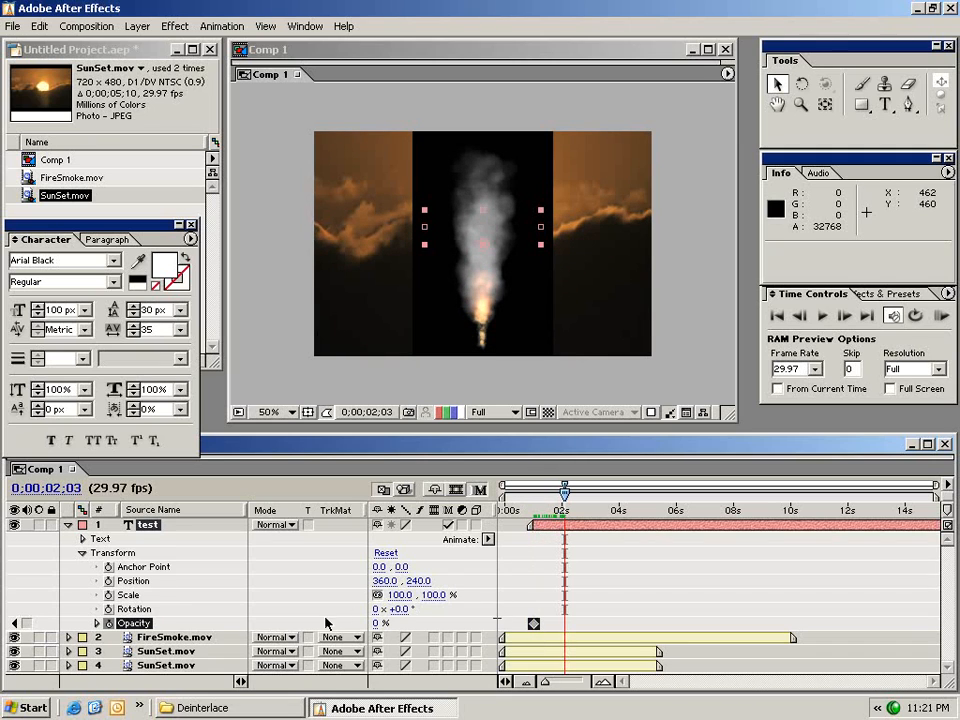
{"action": "left_click_drag", "start_coordinate": [380, 623], "coordinate": [506, 614]}
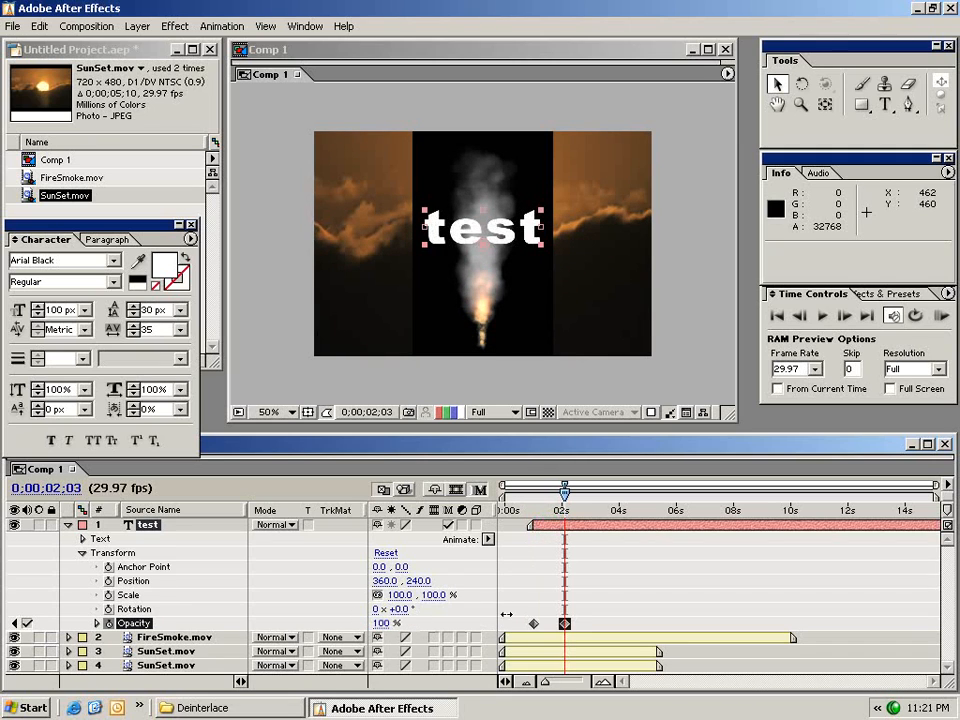
{"action": "left_click", "coordinate": [589, 561]}
{"action": "left_click_drag", "start_coordinate": [528, 510], "coordinate": [573, 507]}
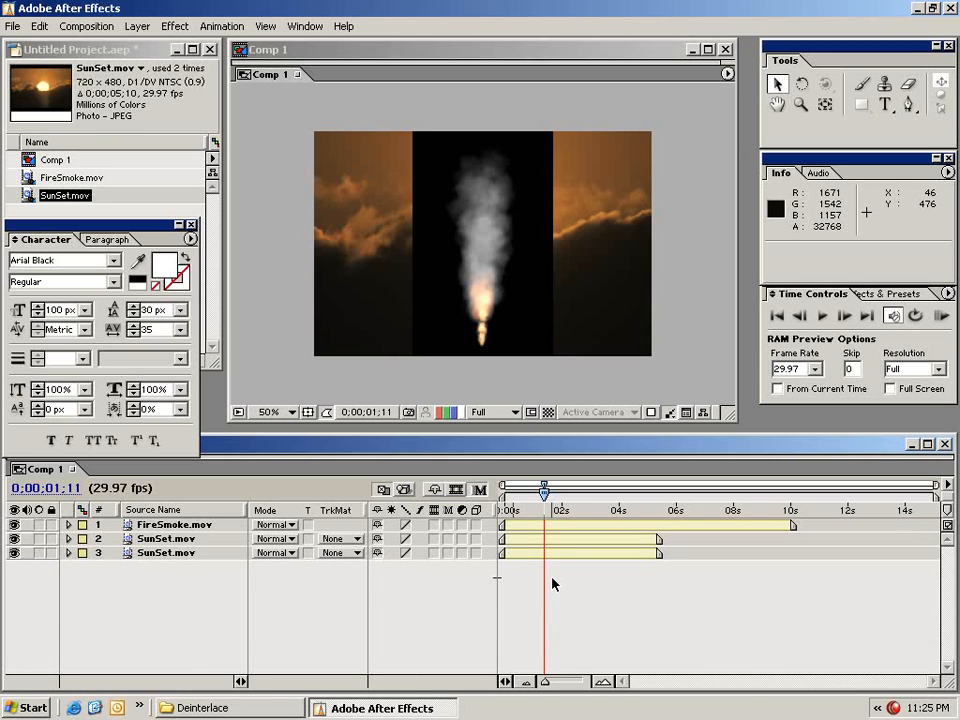
Move FireSmoke.mov out of the frame to about 868, 230, and time-stretch the upper SunSet.mov layer with a stretch factor of 50%.
{"action": "left_click", "coordinate": [465, 304]}
{"action": "left_click_drag", "start_coordinate": [455, 302], "coordinate": [695, 294]}
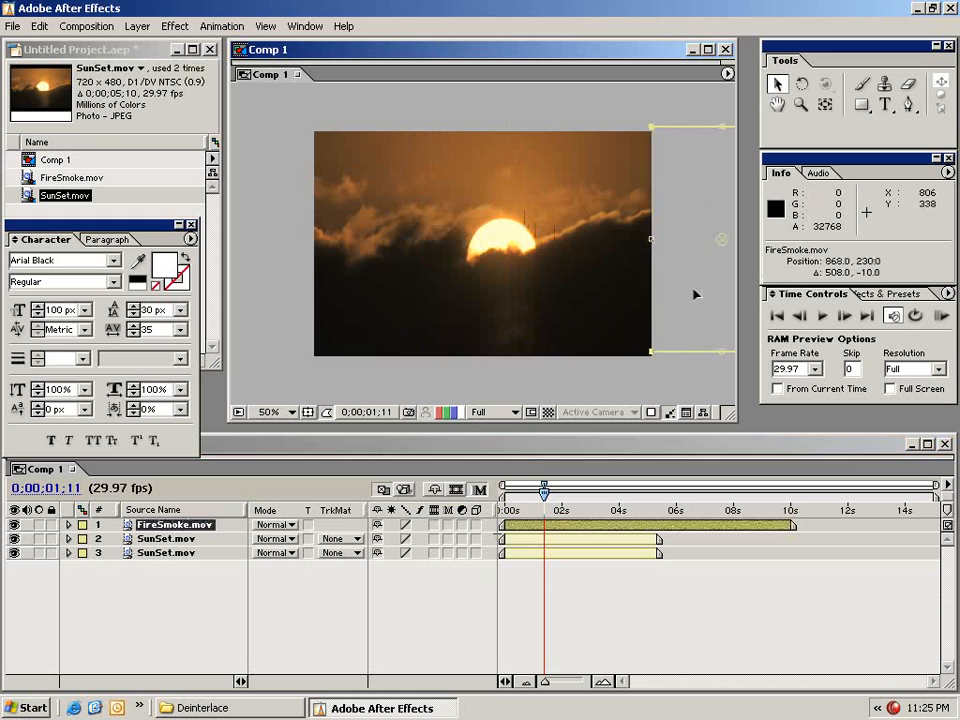
{"action": "left_click", "coordinate": [175, 540]}
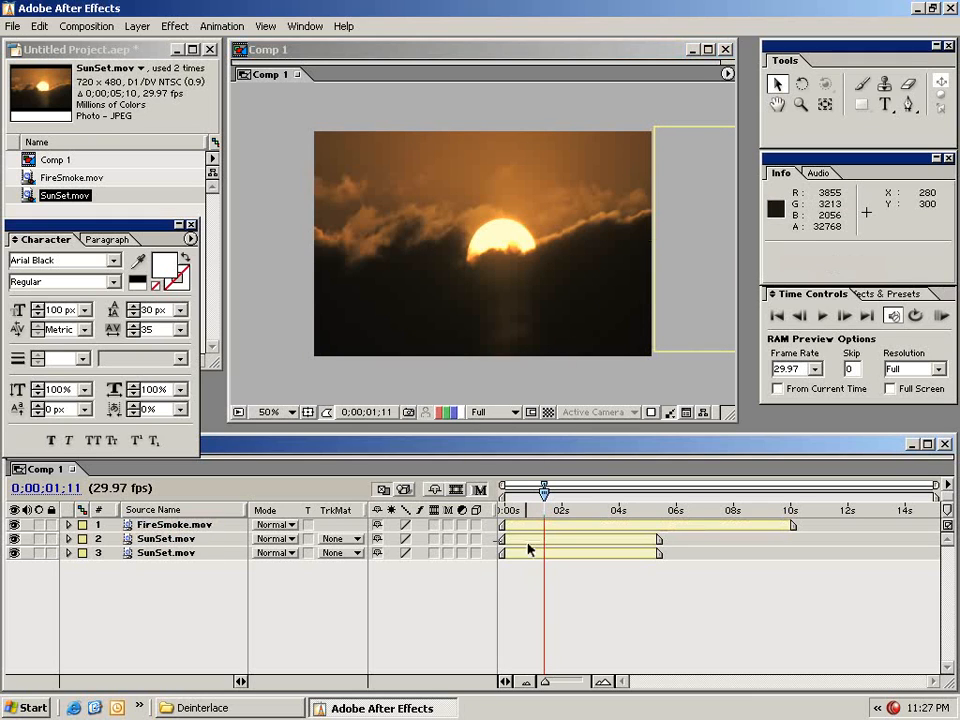
{"action": "left_click", "coordinate": [128, 27]}
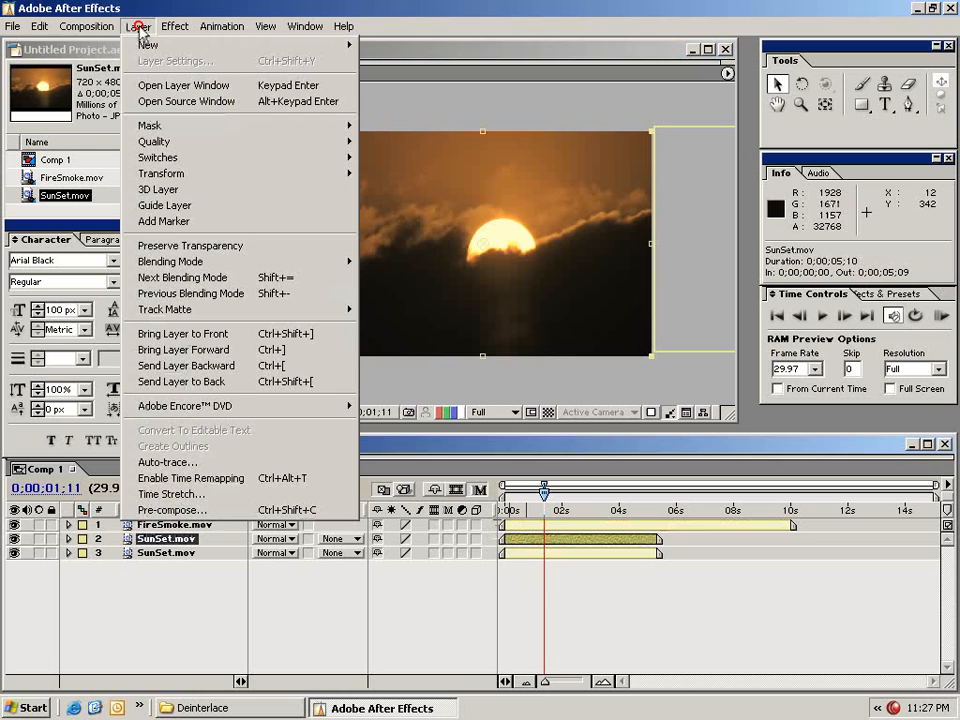
{"action": "left_click", "coordinate": [272, 494]}
{"action": "left_click", "coordinate": [290, 462]}
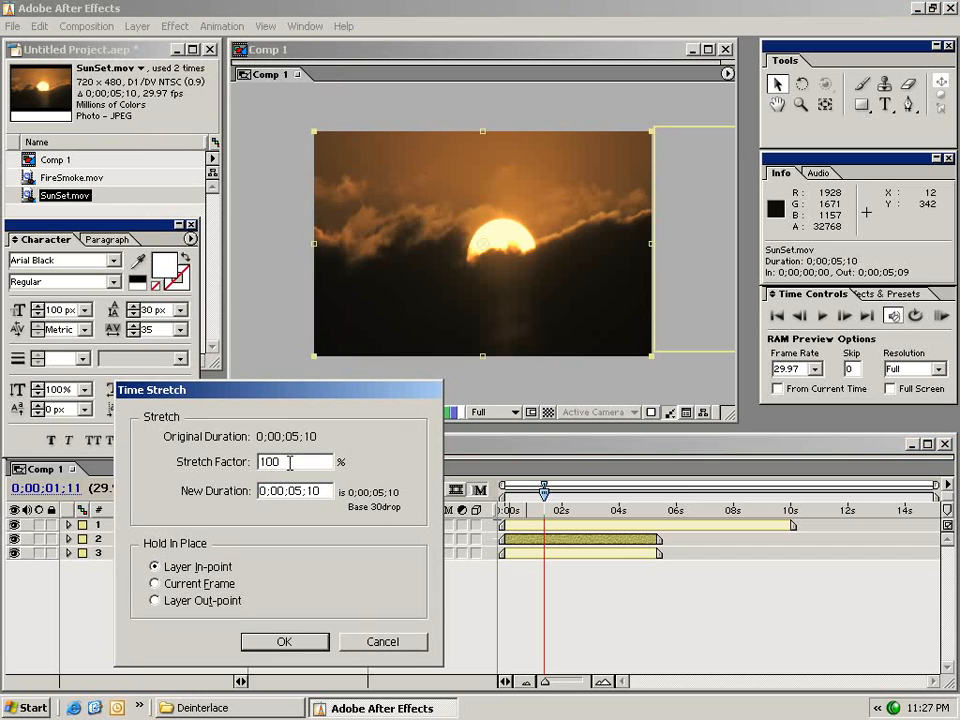
{"action": "left_click_drag", "start_coordinate": [300, 462], "coordinate": [240, 465]}
{"action": "type", "text": "50"}
{"action": "left_click", "coordinate": [258, 641]}
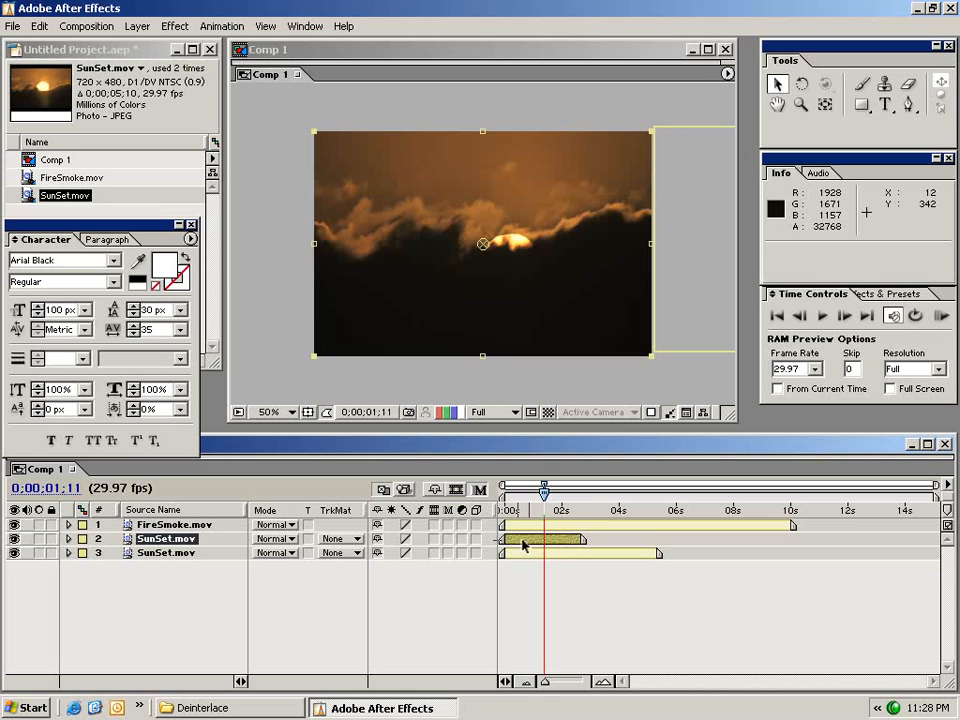
{"action": "mouse_move", "coordinate": [525, 512]}
{"action": "left_mouse_down"}
{"action": "mouse_move", "coordinate": [515, 511]}
{"action": "mouse_move", "coordinate": [578, 511]}
{"action": "mouse_move", "coordinate": [518, 511]}
{"action": "left_mouse_up"}
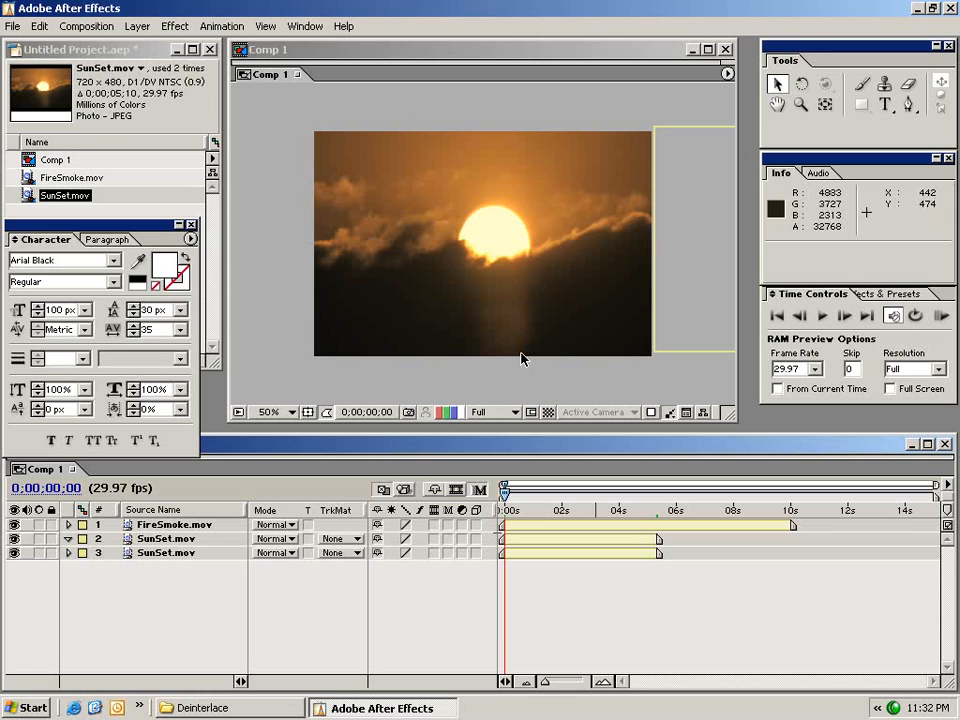
Delete the lower SunSet.mov layer and the FireSmoke.mov layer from the composition.
{"action": "left_click", "coordinate": [165, 556]}
{"action": "key", "text": "Delete"}
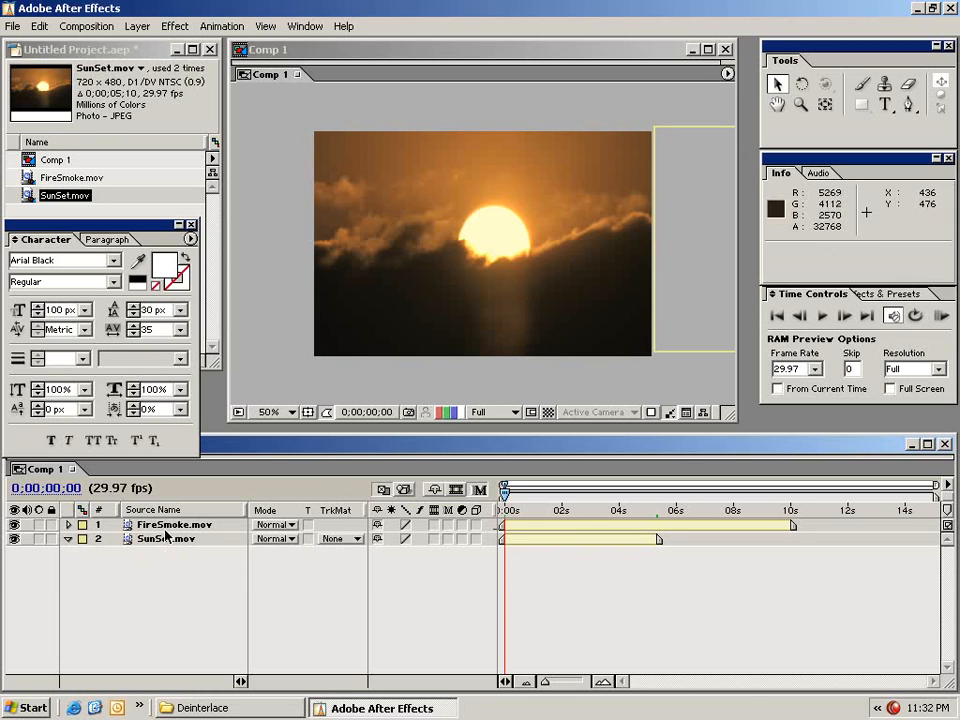
{"action": "left_click", "coordinate": [170, 525]}
{"action": "key", "text": "Delete"}
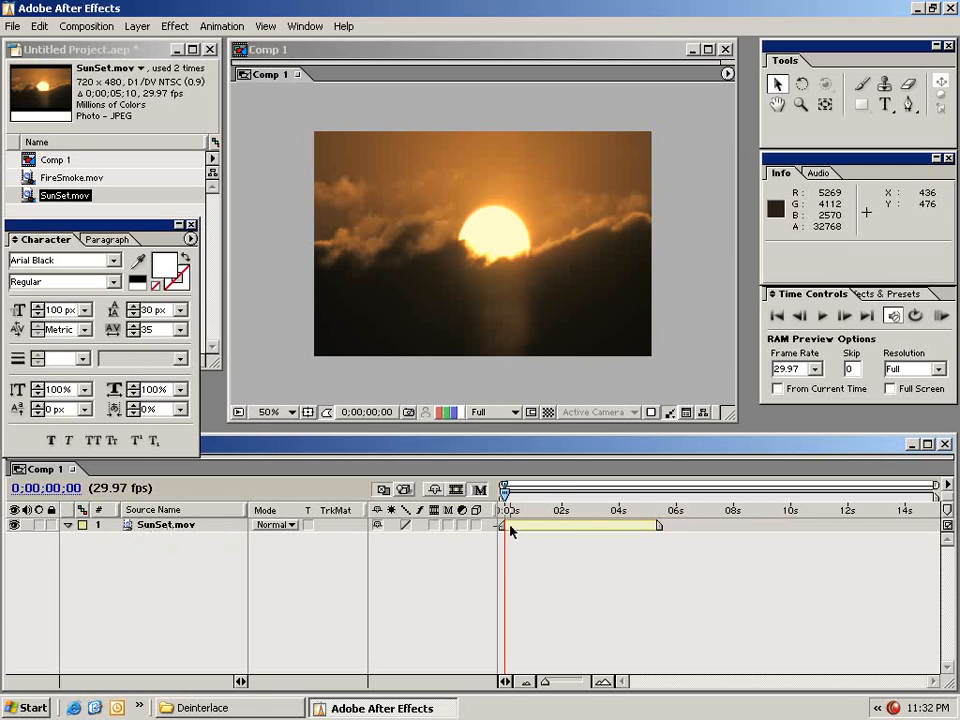
{"action": "key", "text": "KP_0"}
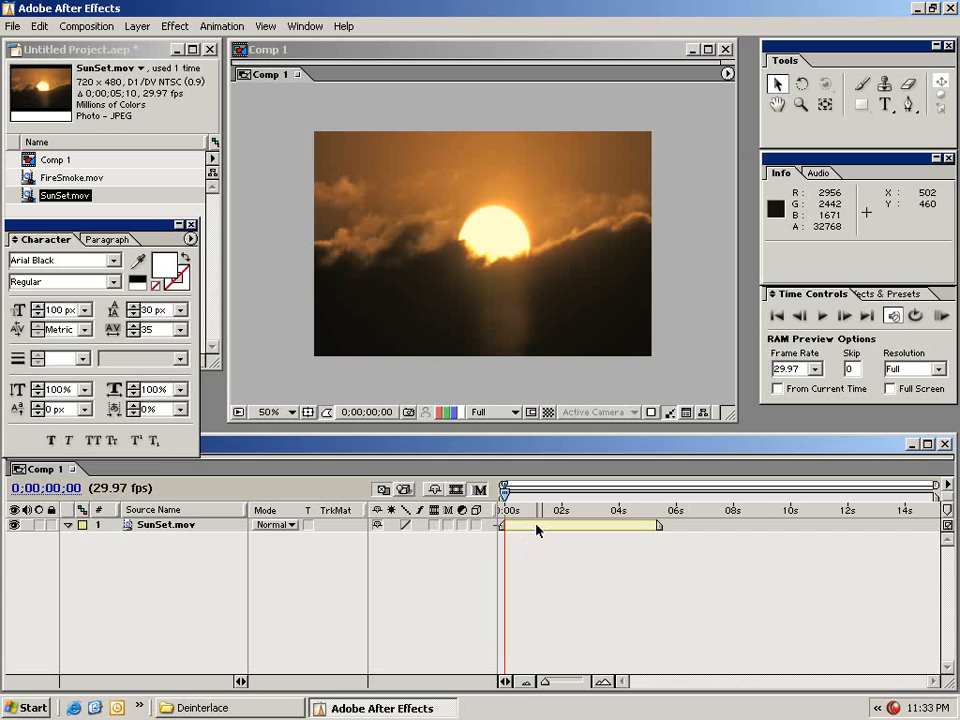
Draw a rectangular mask on the SunSet.mov layer, from about 36, 40 to 506, 328, around the sun and clouds.
{"action": "left_click", "coordinate": [536, 525]}
{"action": "left_click", "coordinate": [862, 104]}
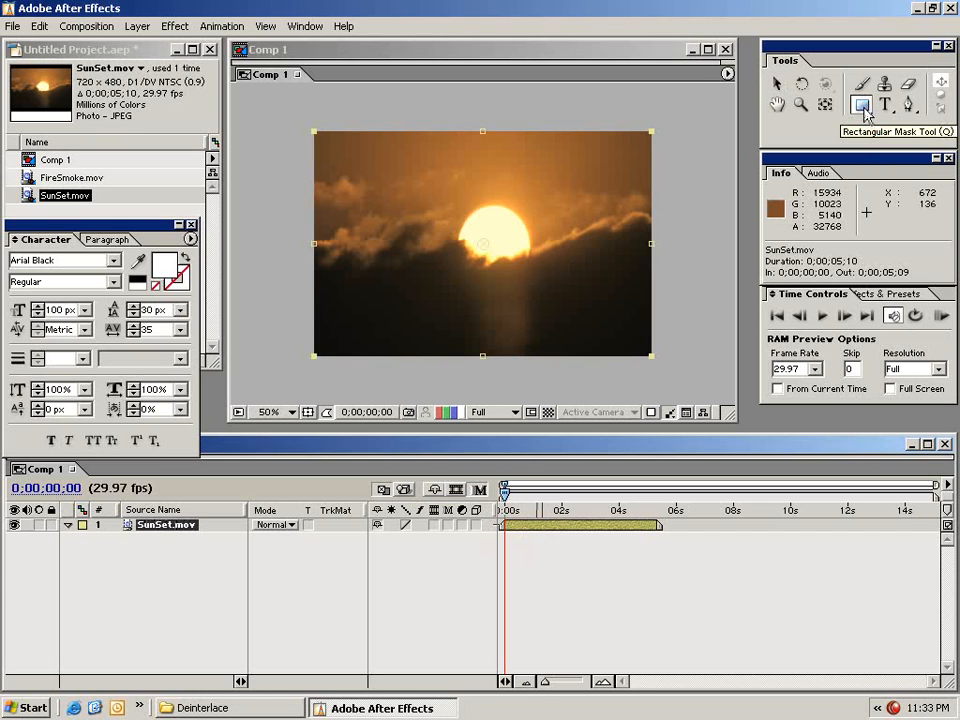
{"action": "left_click", "coordinate": [330, 150]}
{"action": "left_click_drag", "start_coordinate": [330, 150], "coordinate": [553, 286]}
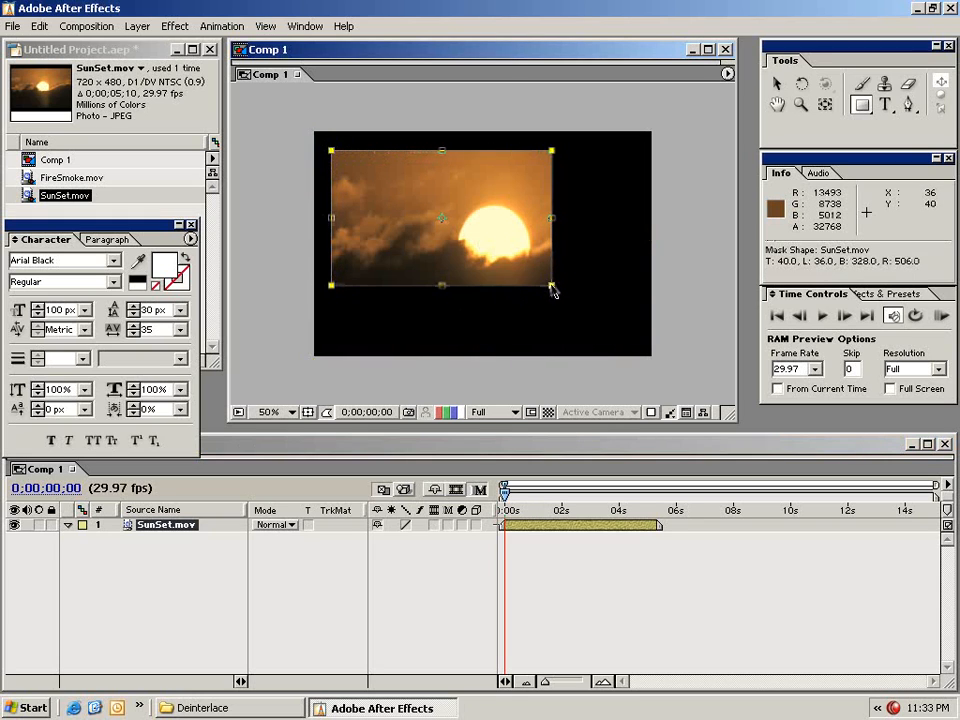
{"action": "left_click", "coordinate": [778, 86]}
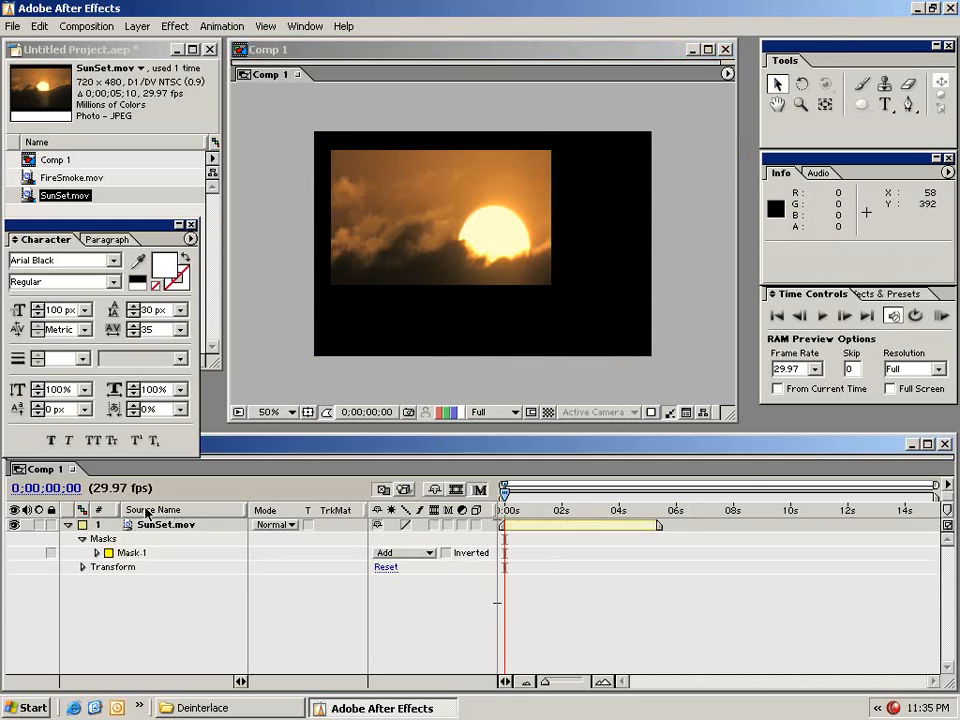
Reveal the properties of Mask 1, try its Subtract mode, and return the mask to Add.
{"action": "left_click", "coordinate": [96, 553]}
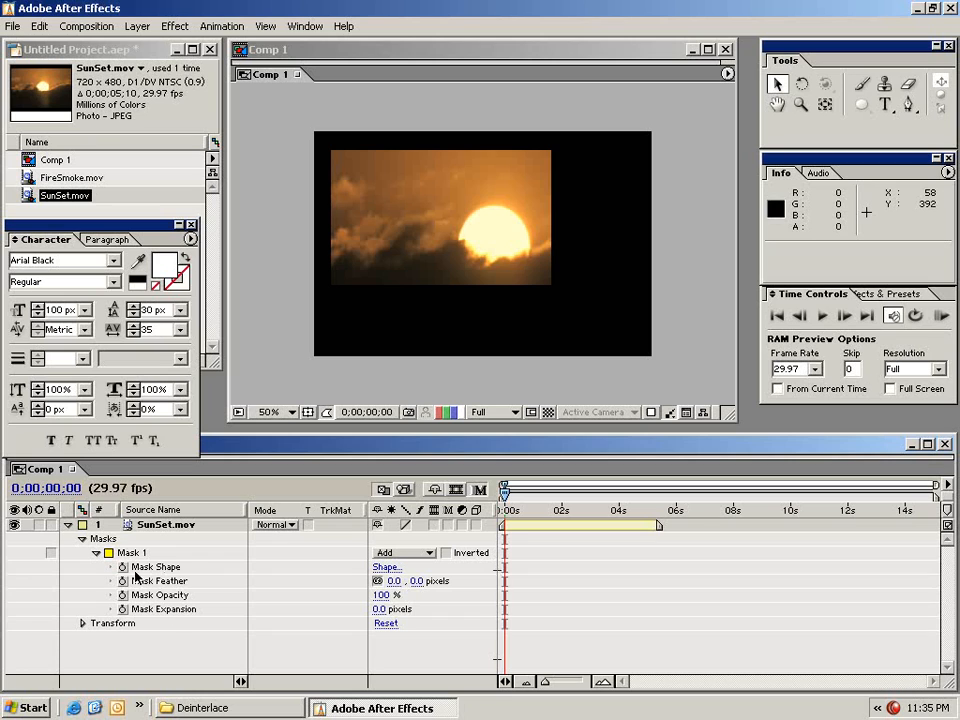
{"action": "left_click", "coordinate": [397, 556]}
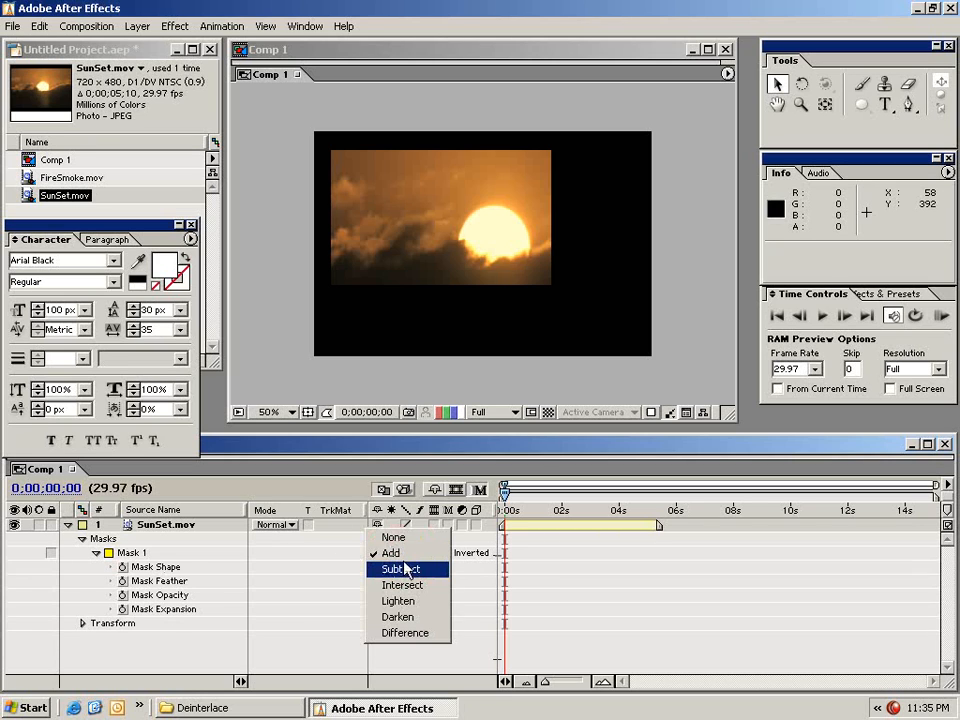
{"action": "left_click", "coordinate": [405, 567]}
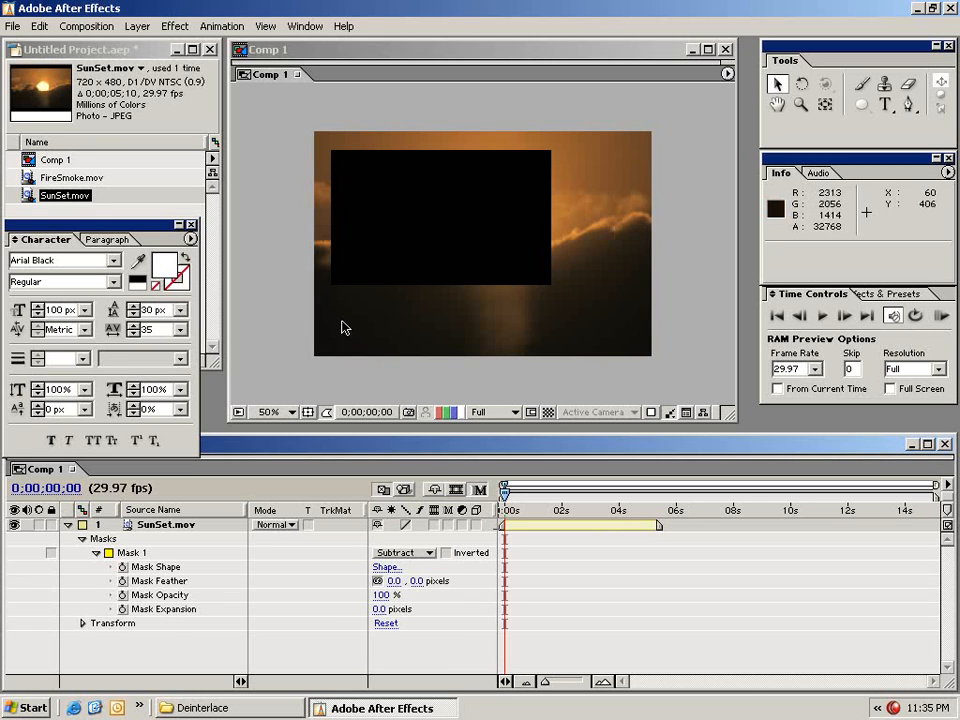
{"action": "left_click", "coordinate": [401, 553]}
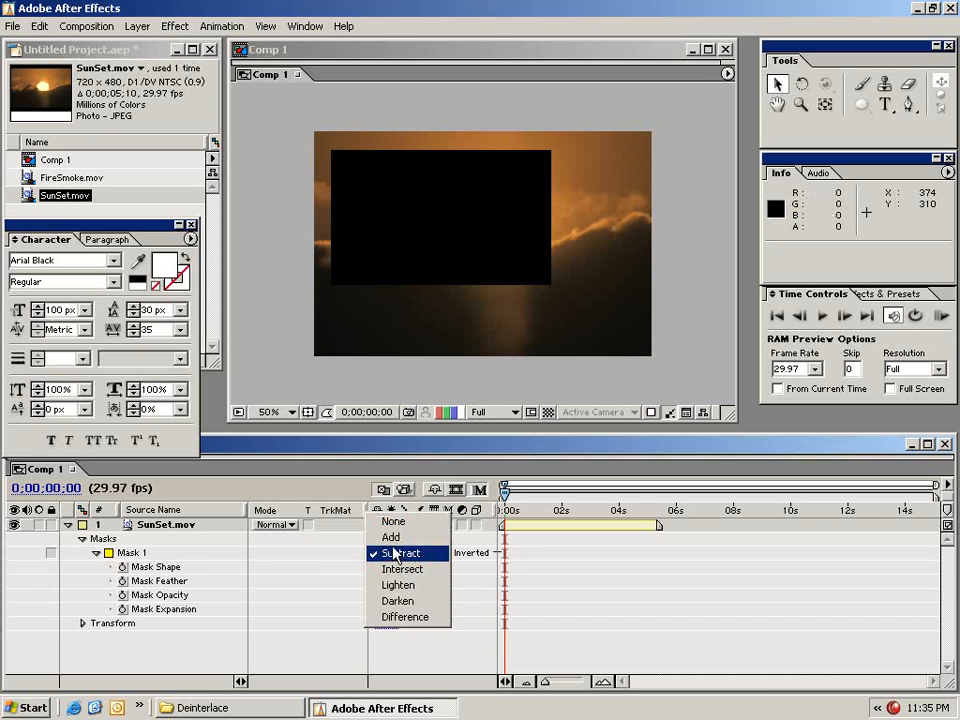
{"action": "left_click", "coordinate": [388, 534]}
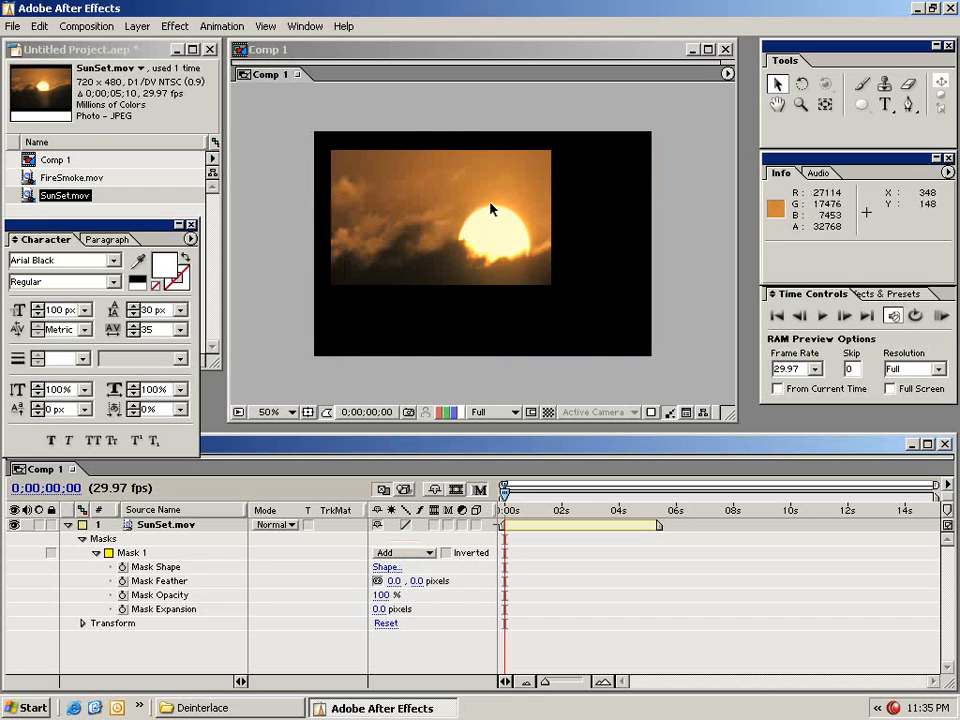
Try a 31-pixel feather and a 113-pixel expansion on Mask 1, and delete the mask.
{"action": "left_click_drag", "start_coordinate": [407, 581], "coordinate": [430, 581]}
{"action": "left_click", "coordinate": [133, 553]}
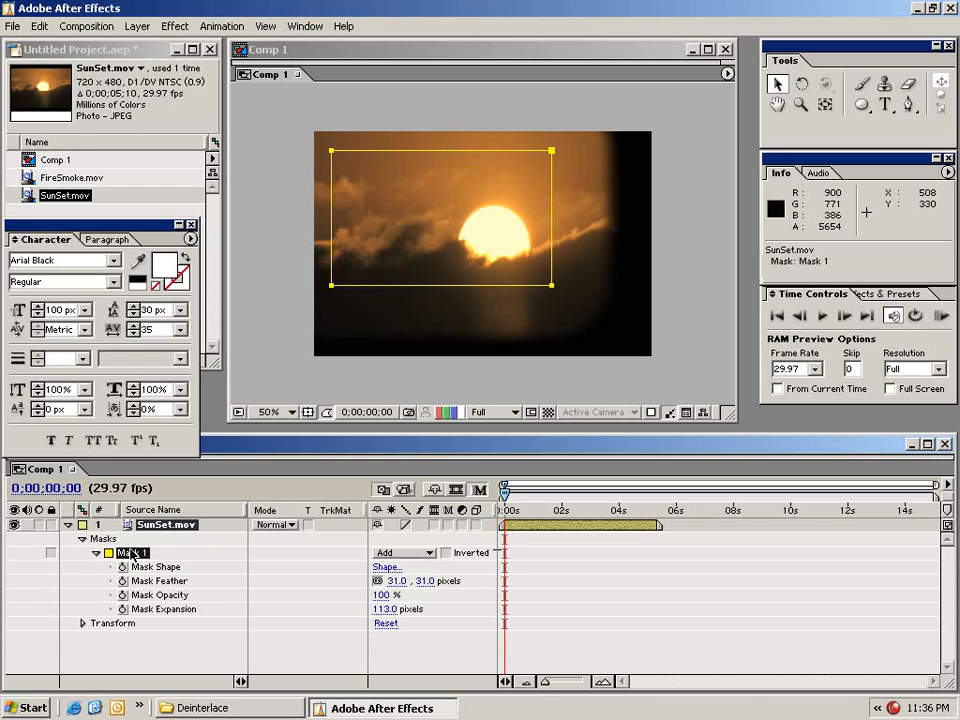
{"action": "key", "text": "Delete"}
{"action": "left_click", "coordinate": [129, 553]}
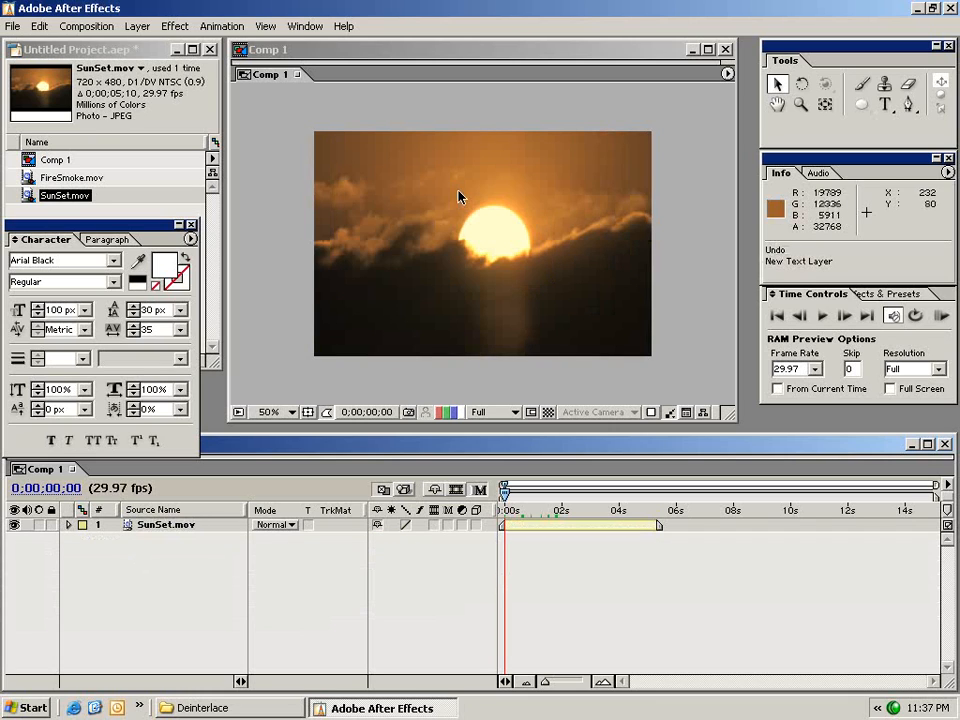
Add a text layer reading "test" over the sunset and move it to about 166, 434.
{"action": "left_click", "coordinate": [885, 104]}
{"action": "left_click", "coordinate": [392, 303]}
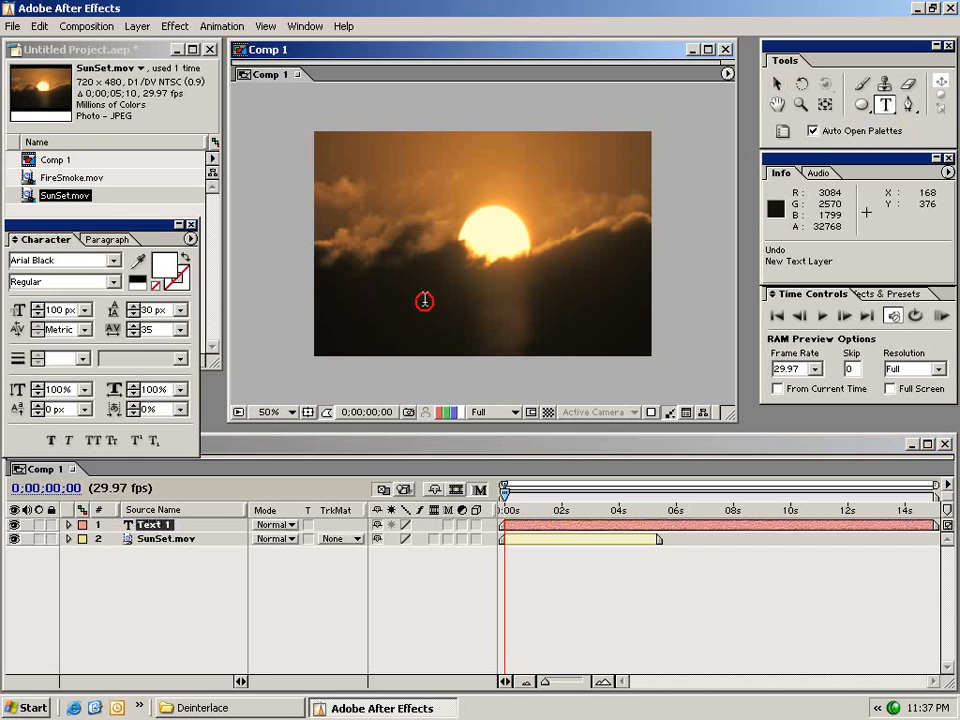
{"action": "type", "text": "test"}
{"action": "left_click", "coordinate": [777, 84]}
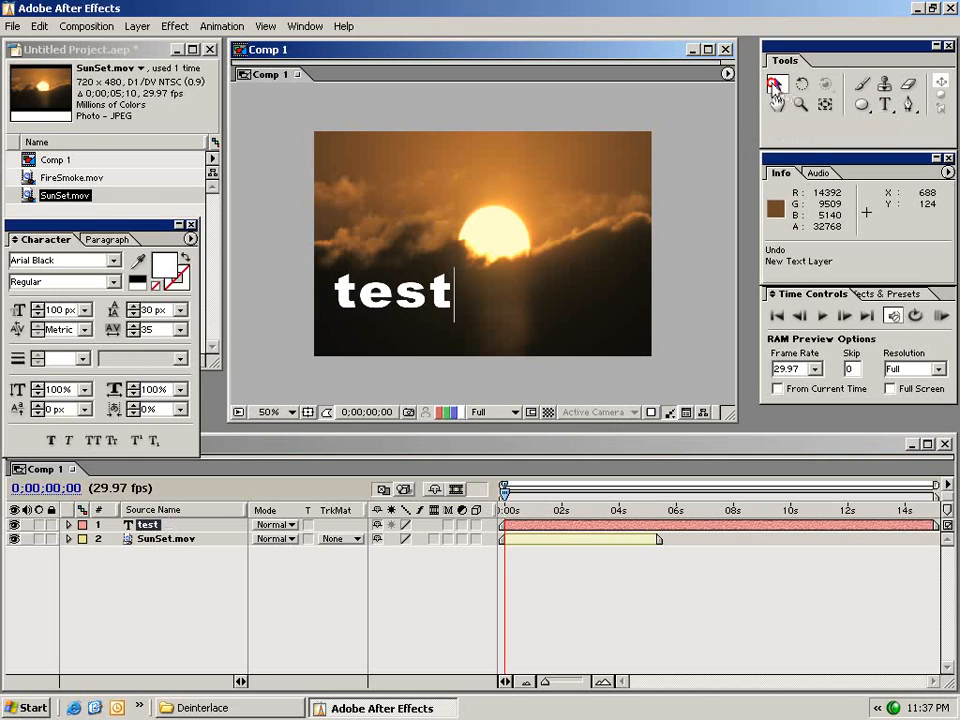
{"action": "left_click_drag", "start_coordinate": [409, 296], "coordinate": [408, 325]}
Duplicate the test text layer, move the copy to about 546, 432, and deselect it.
{"action": "left_click", "coordinate": [553, 527]}
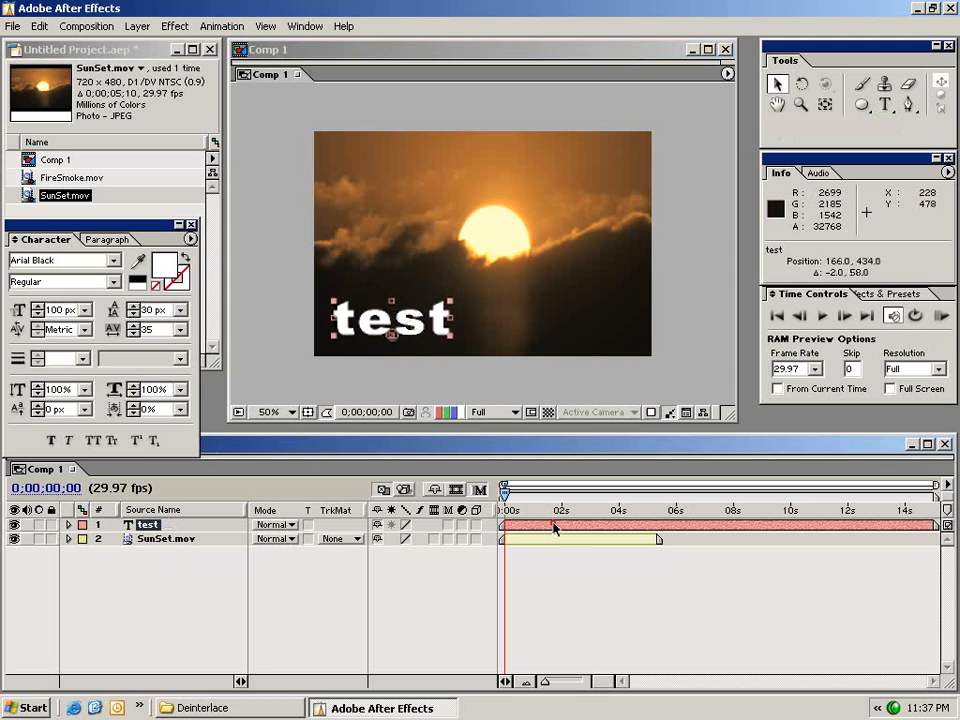
{"action": "left_click", "coordinate": [549, 548]}
{"action": "left_click", "coordinate": [543, 527]}
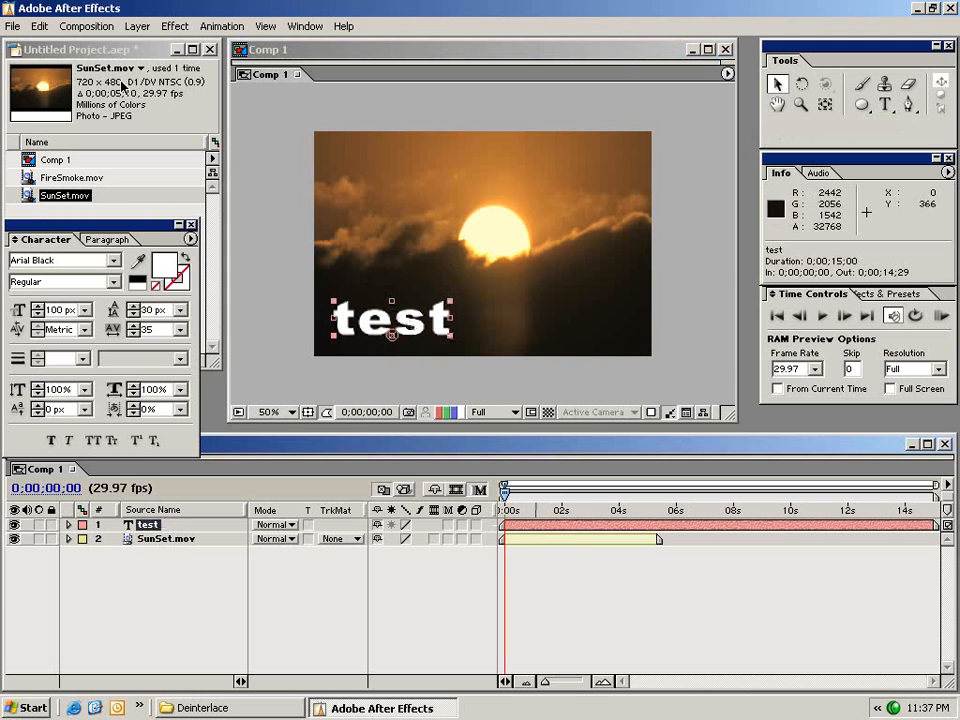
{"action": "left_click", "coordinate": [40, 26]}
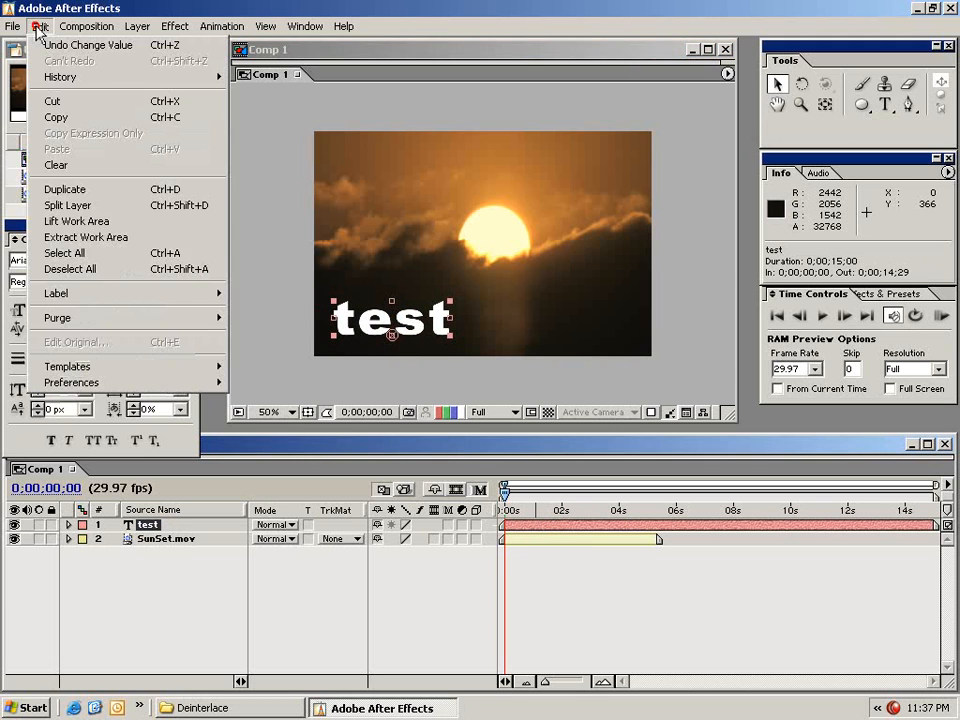
{"action": "left_click", "coordinate": [65, 189]}
{"action": "left_click_drag", "start_coordinate": [424, 338], "coordinate": [606, 333]}
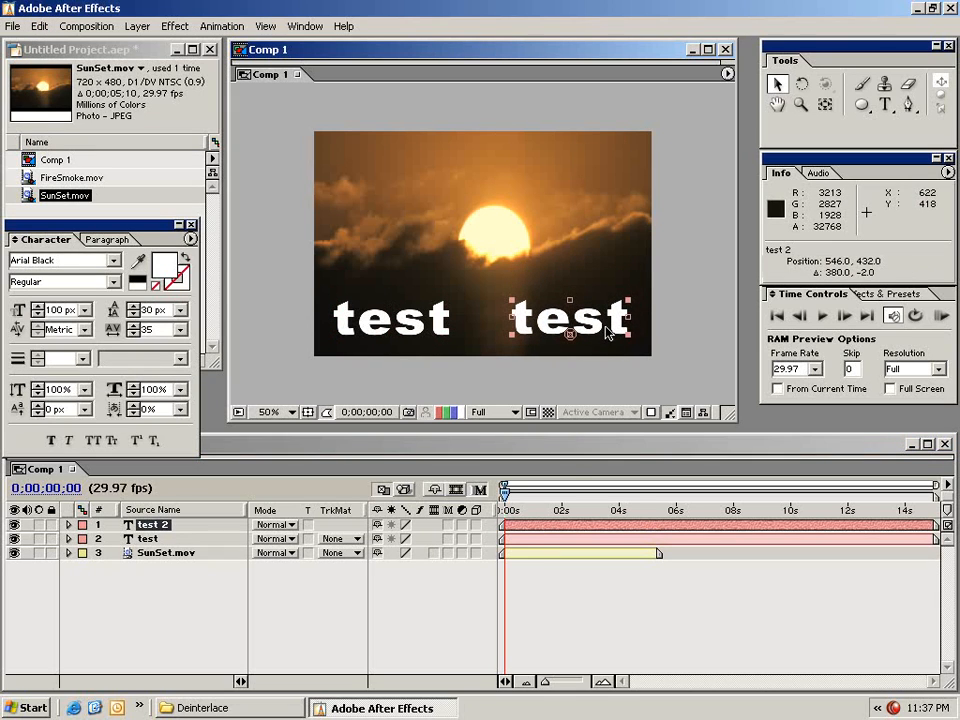
{"action": "left_click", "coordinate": [536, 575]}
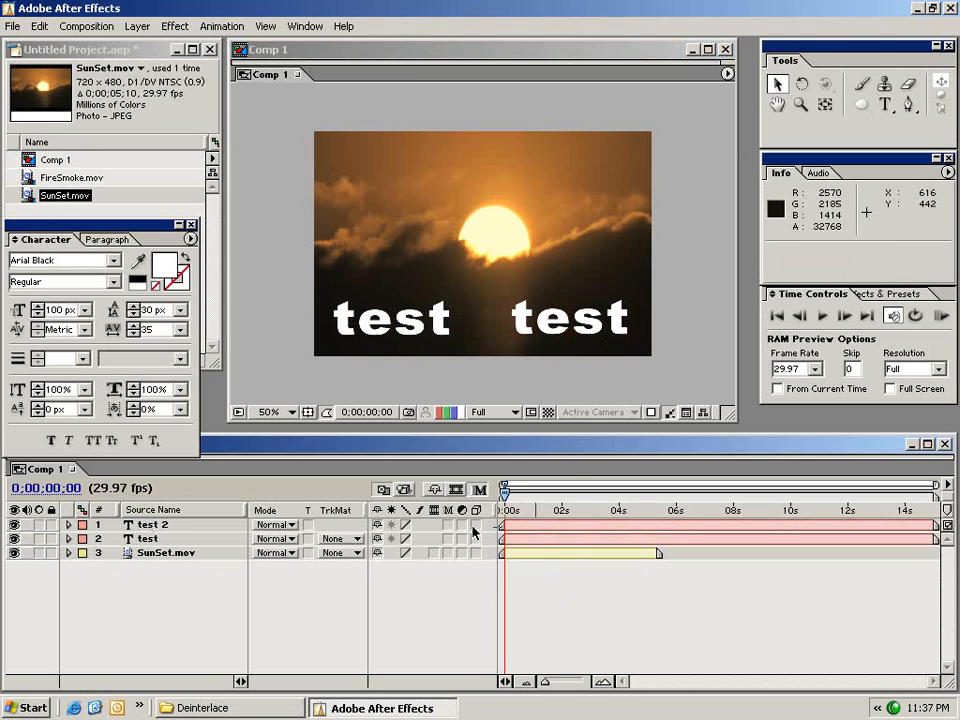
Select all three layers and pre-compose them as Pre-comp 1, moving all attributes into the new composition.
{"action": "left_click", "coordinate": [40, 27]}
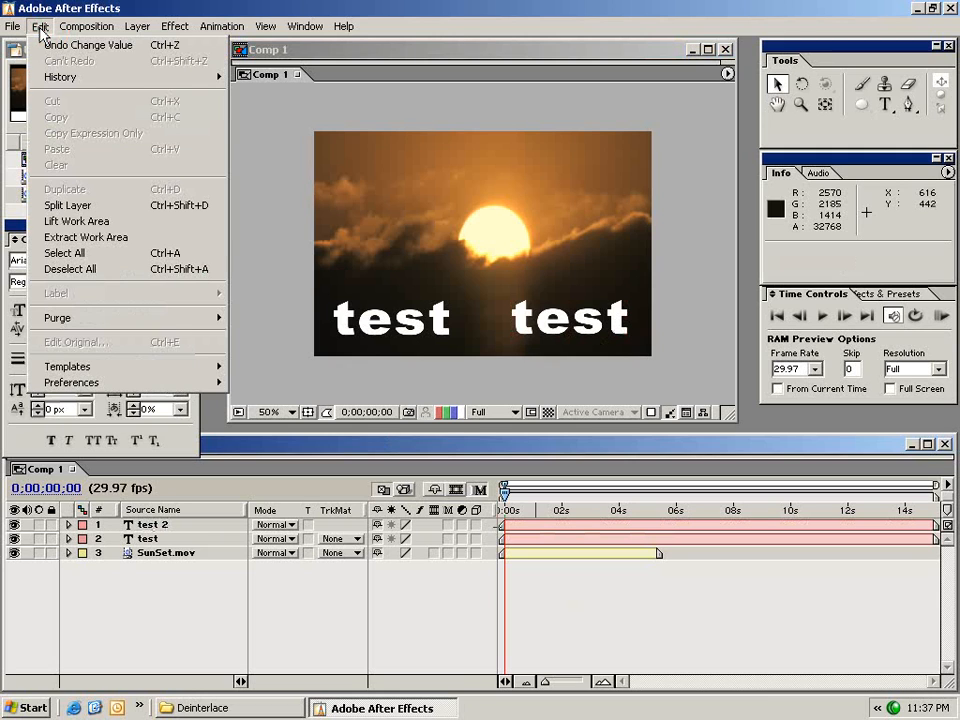
{"action": "left_click", "coordinate": [80, 253]}
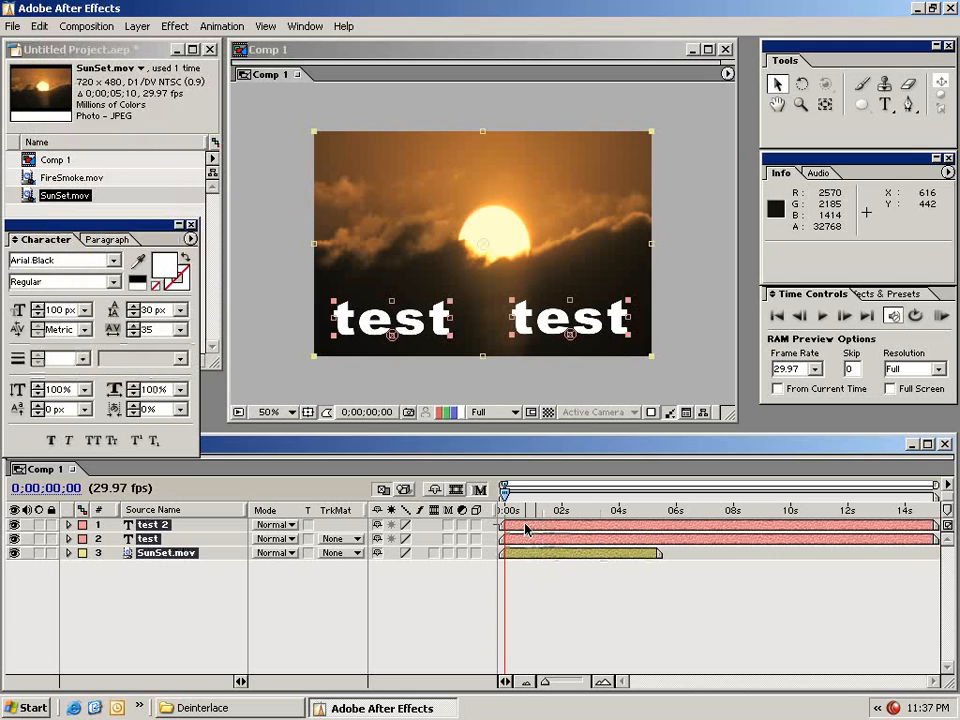
{"action": "left_click", "coordinate": [137, 26]}
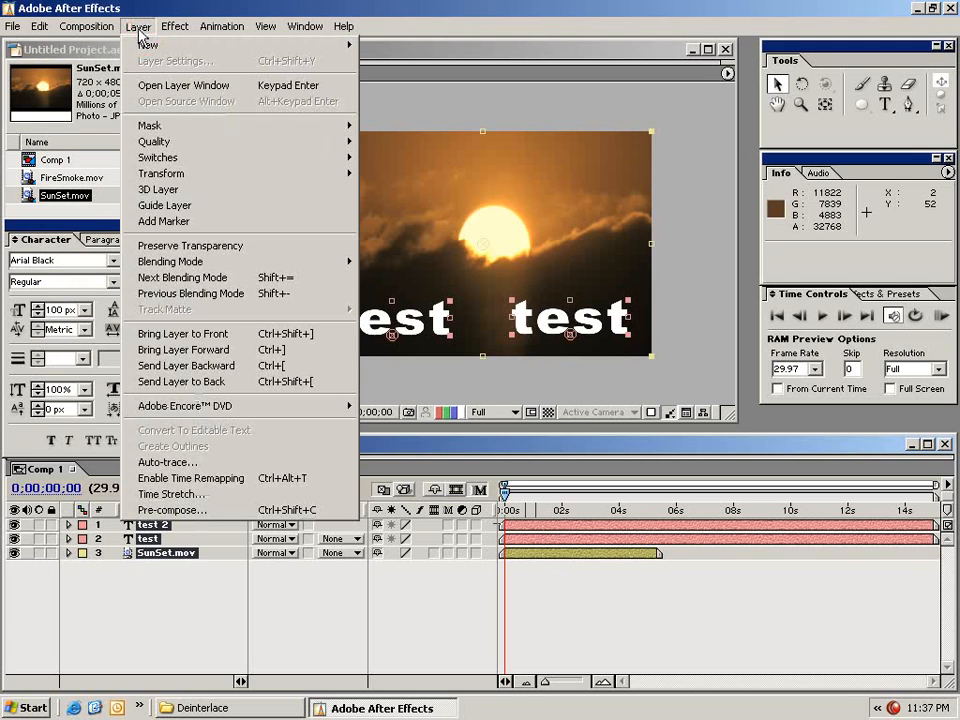
{"action": "left_click", "coordinate": [222, 511]}
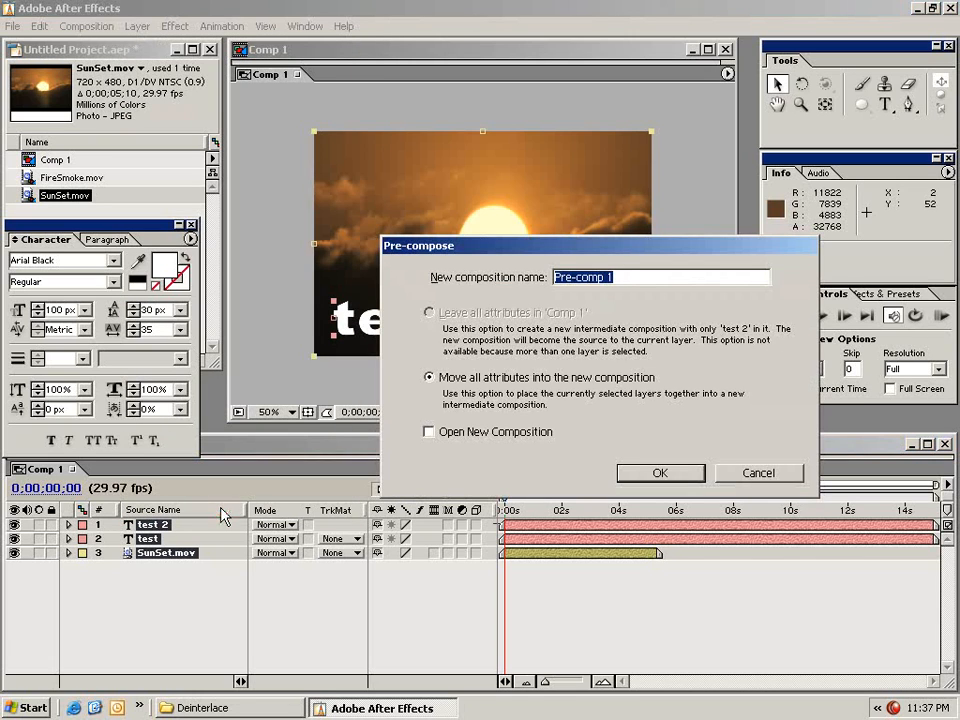
{"action": "left_click", "coordinate": [660, 471]}
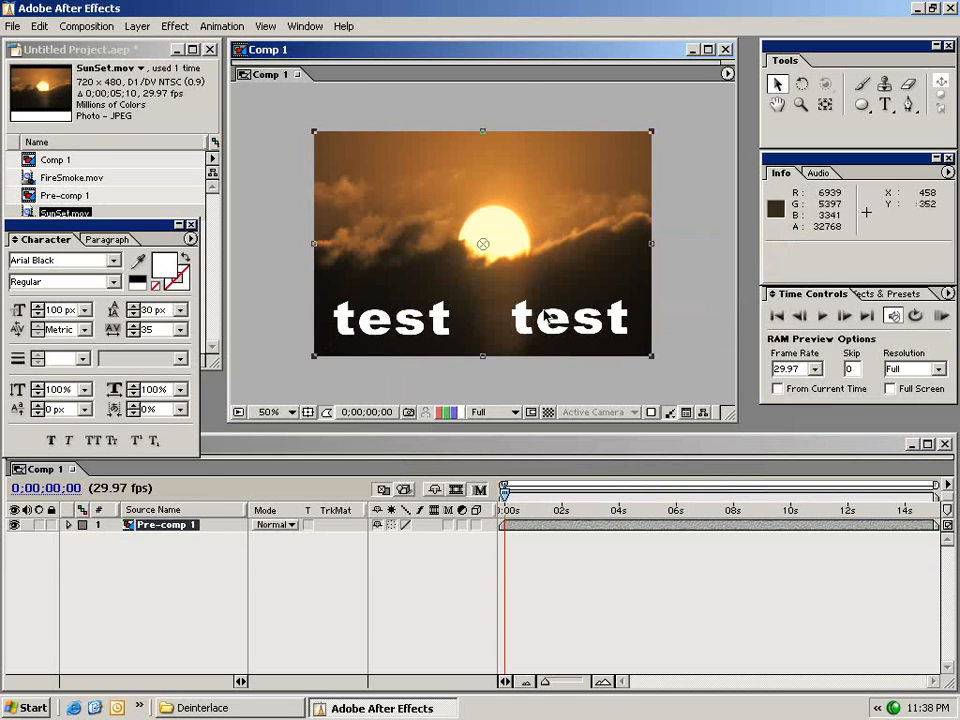
Try moving the Pre-comp 1 layer to about 384, 232 at 0;00;00;19, and reset its transform.
{"action": "mouse_move", "coordinate": [510, 512]}
{"action": "left_mouse_down"}
{"action": "mouse_move", "coordinate": [522, 514]}
{"action": "mouse_move", "coordinate": [520, 528]}
{"action": "left_mouse_up"}
{"action": "left_click_drag", "start_coordinate": [441, 326], "coordinate": [482, 309]}
{"action": "key", "text": "ctrl+z"}
{"action": "left_click", "coordinate": [68, 524]}
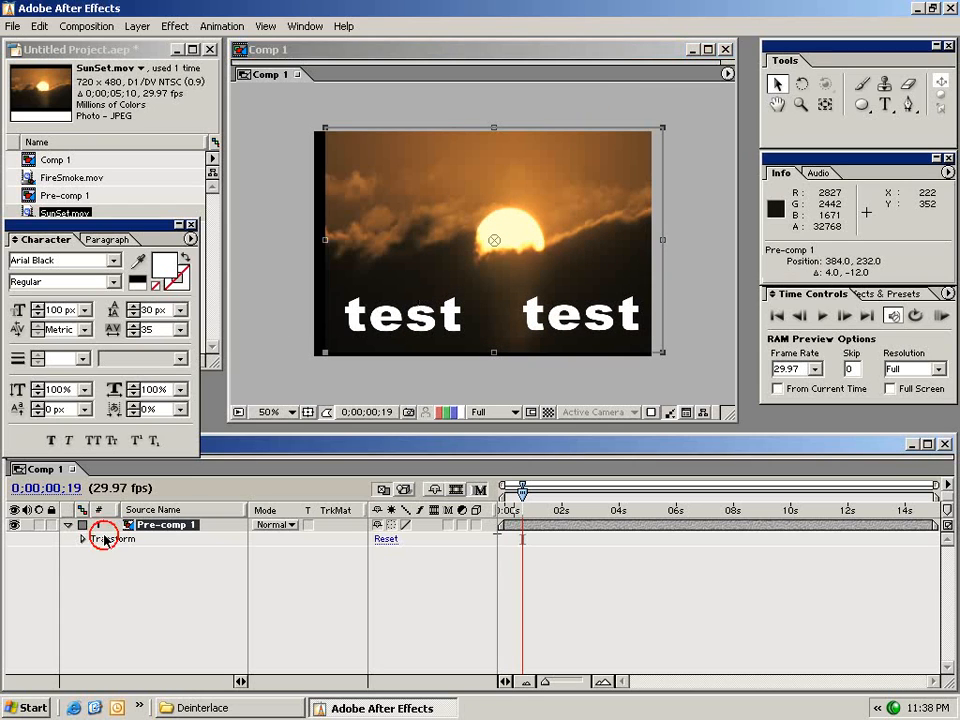
{"action": "left_click", "coordinate": [383, 539]}
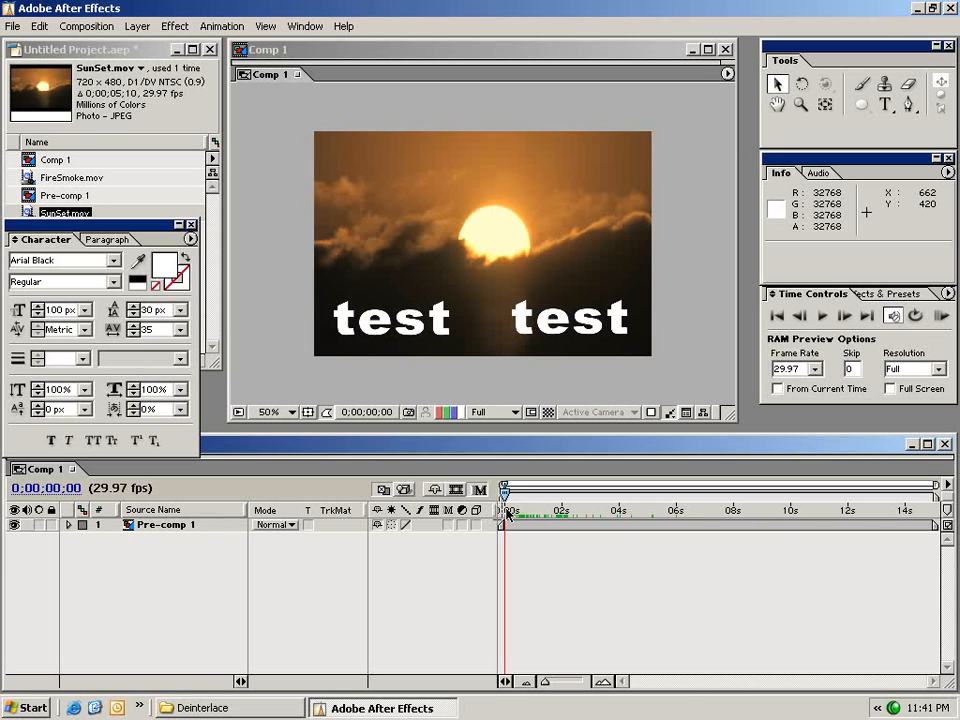
Add Comp 1 to the render queue.
{"action": "left_click", "coordinate": [86, 27]}
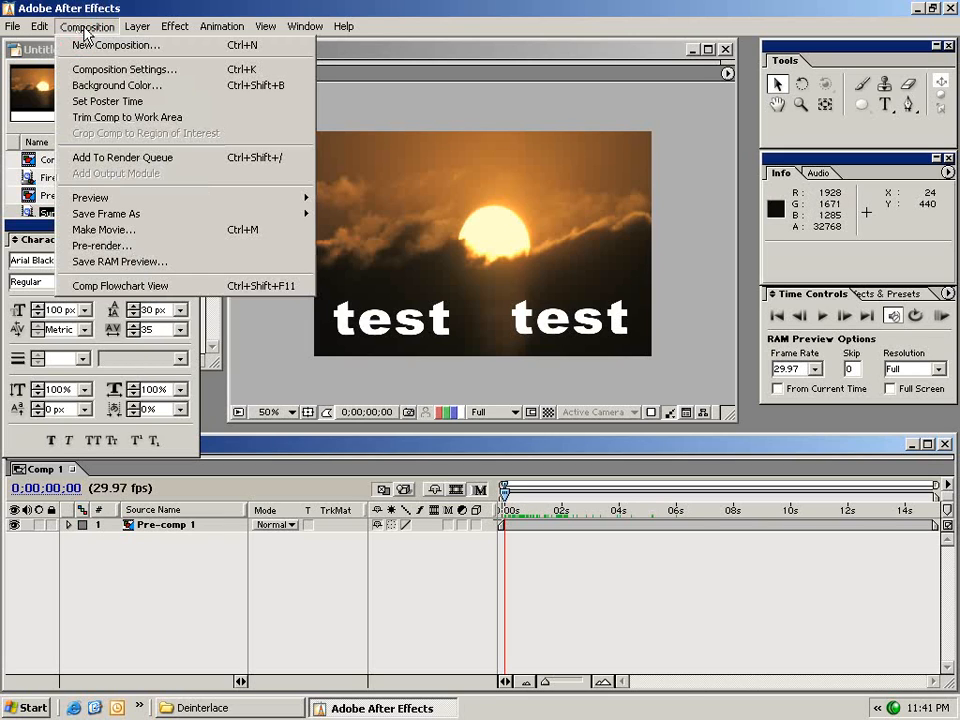
{"action": "left_click", "coordinate": [199, 160]}
{"action": "left_click", "coordinate": [369, 408]}
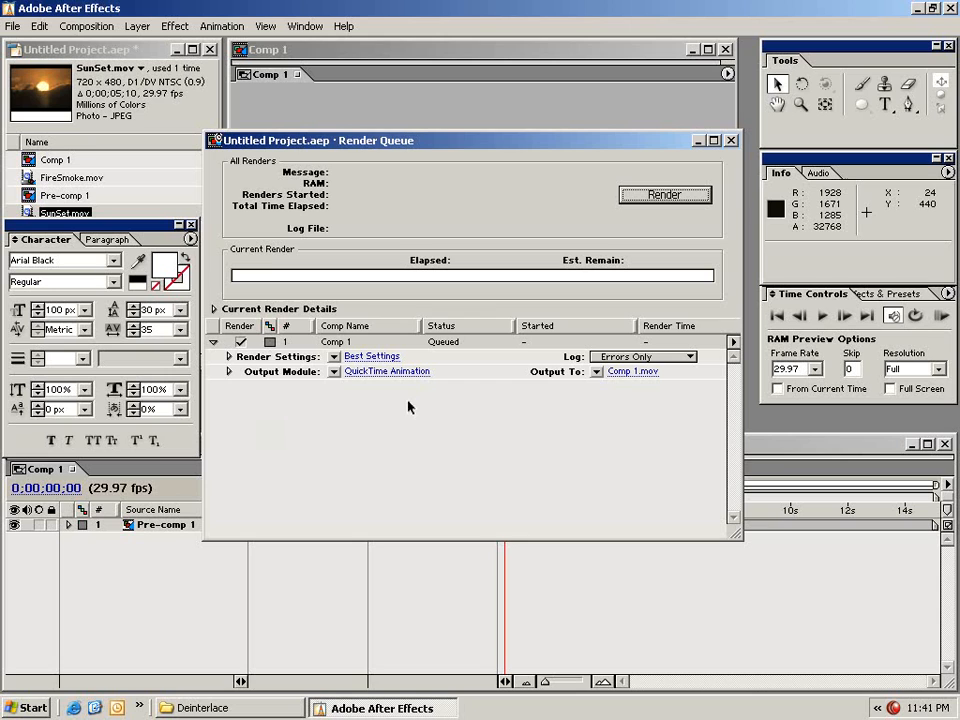
Review the output module's format and stretch options, and accept QuickTime Movie with stretch and audio output off.
{"action": "left_click", "coordinate": [381, 371]}
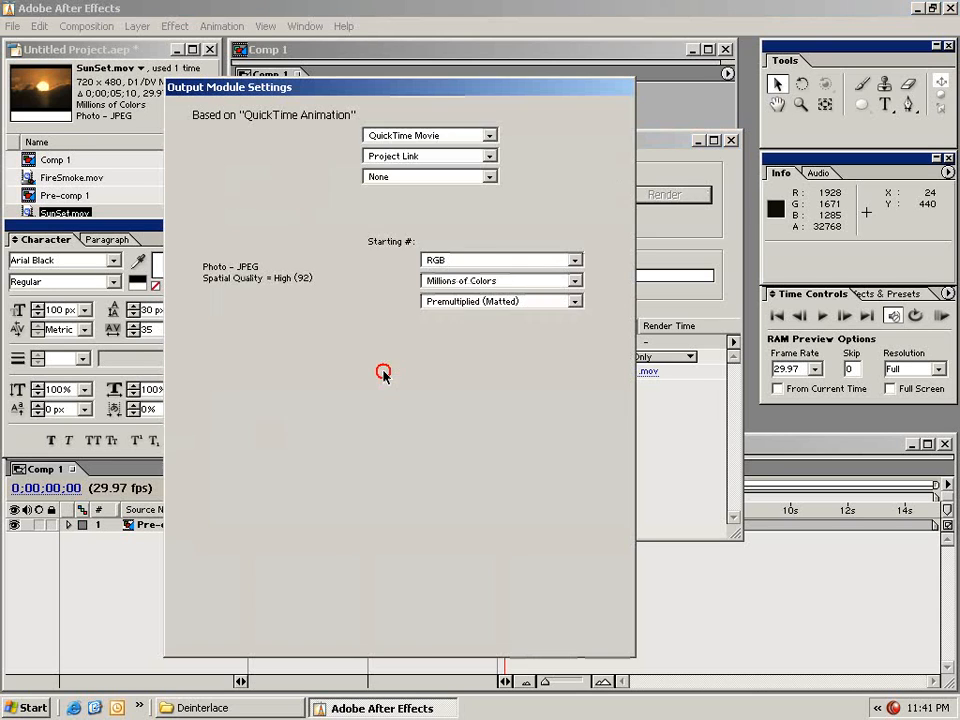
{"action": "left_click", "coordinate": [490, 134]}
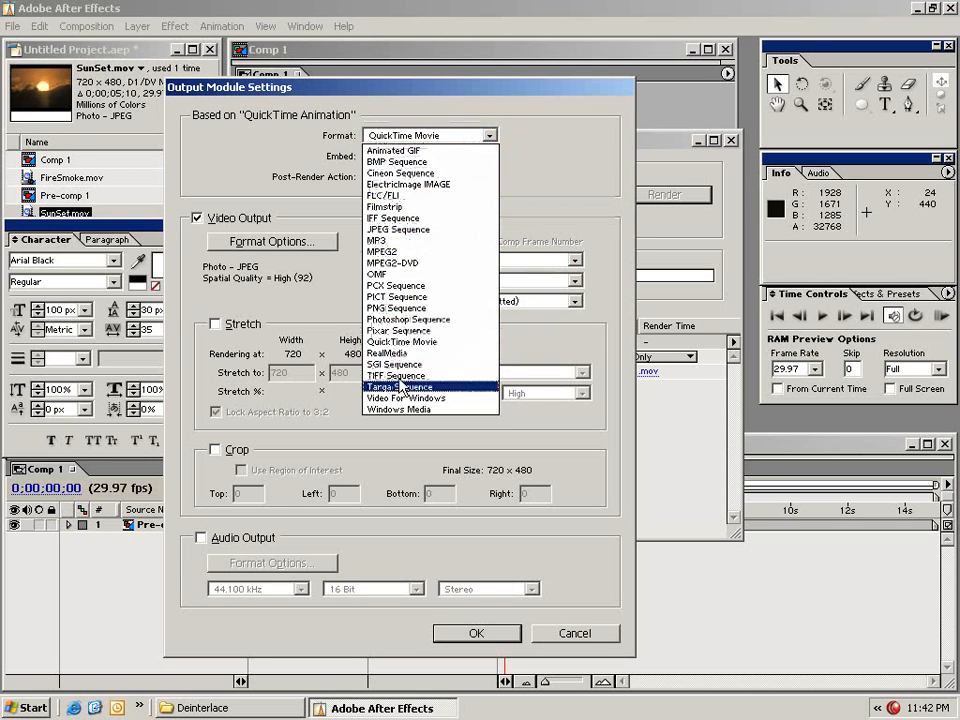
{"action": "left_click", "coordinate": [310, 243]}
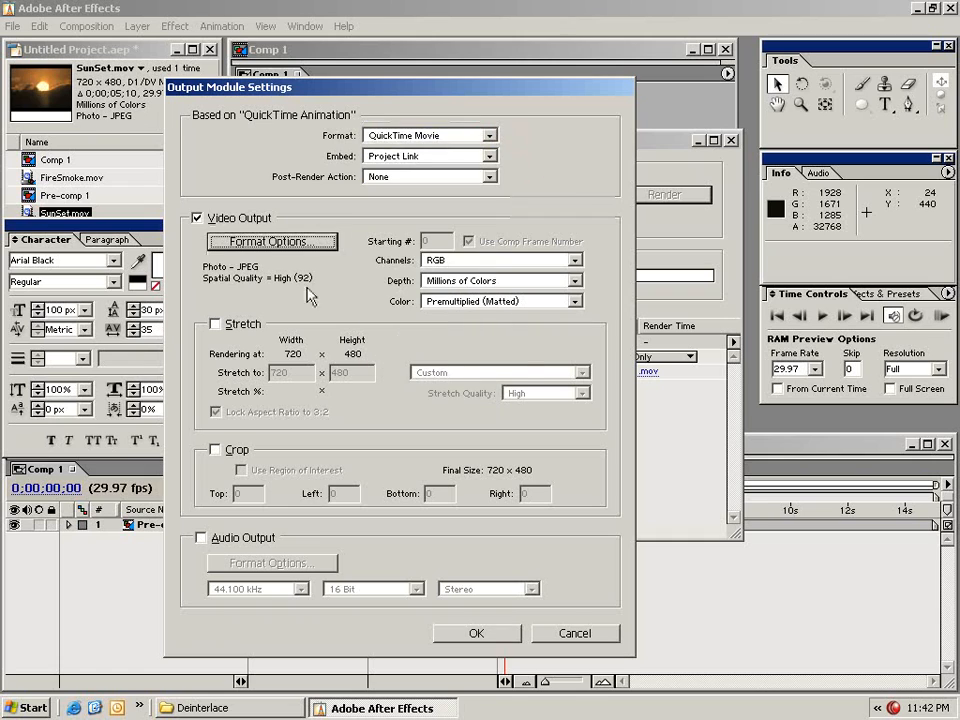
{"action": "left_click", "coordinate": [214, 324]}
{"action": "left_click", "coordinate": [214, 324]}
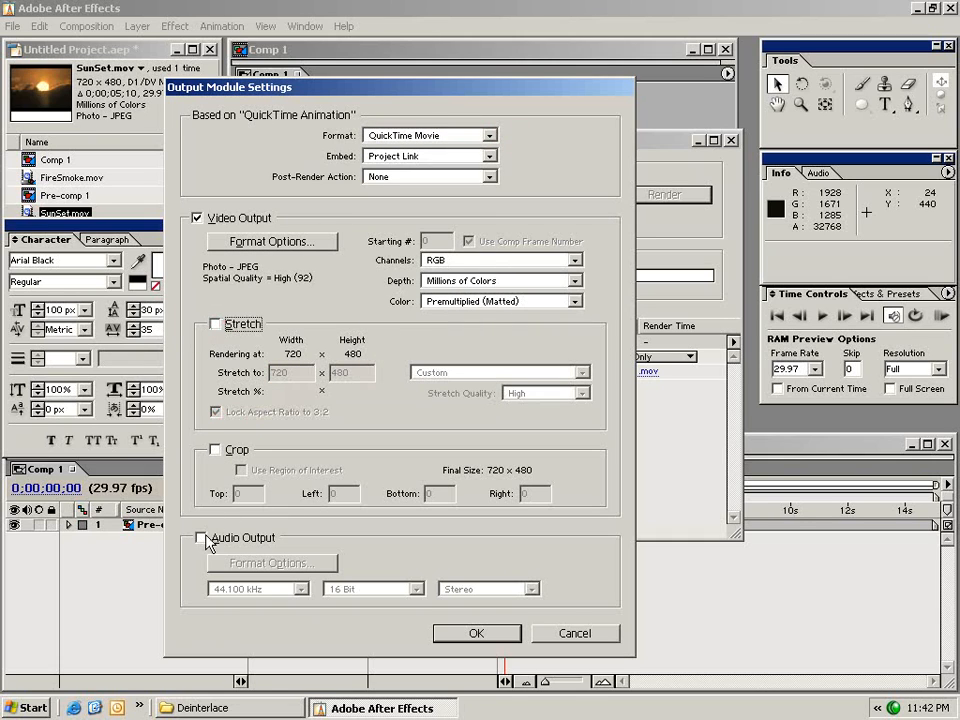
{"action": "left_click", "coordinate": [467, 633]}
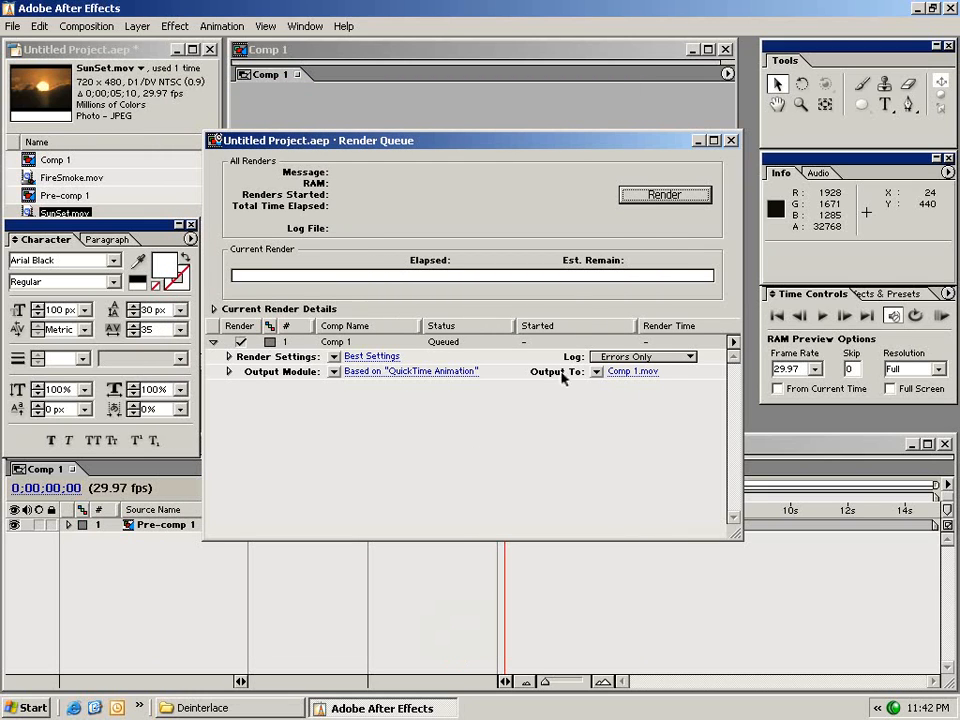
Set the render output to Comp 1.mov in the smoke folder and start rendering Comp 1.
{"action": "left_click", "coordinate": [627, 372]}
{"action": "left_click", "coordinate": [378, 190]}
{"action": "left_click", "coordinate": [380, 190]}
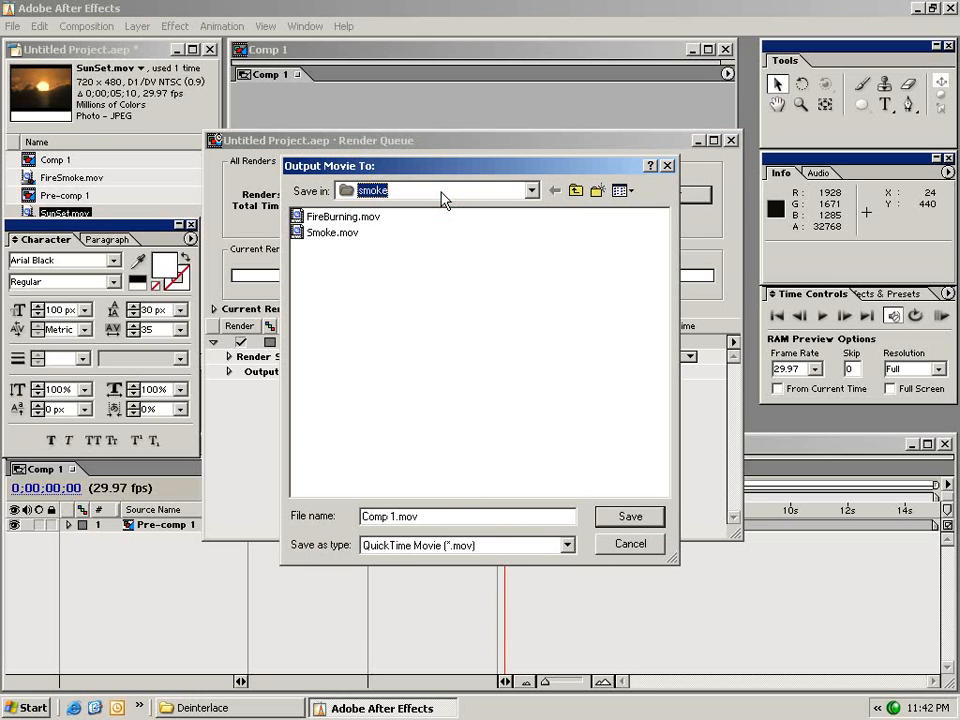
{"action": "left_click", "coordinate": [626, 516]}
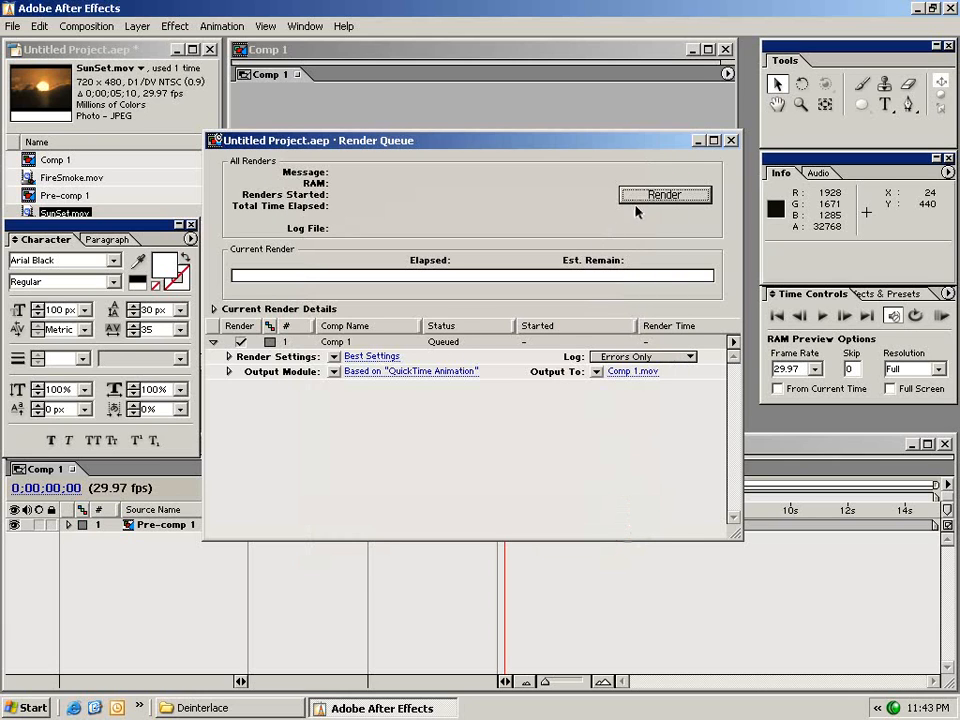
{"action": "left_click", "coordinate": [658, 195]}
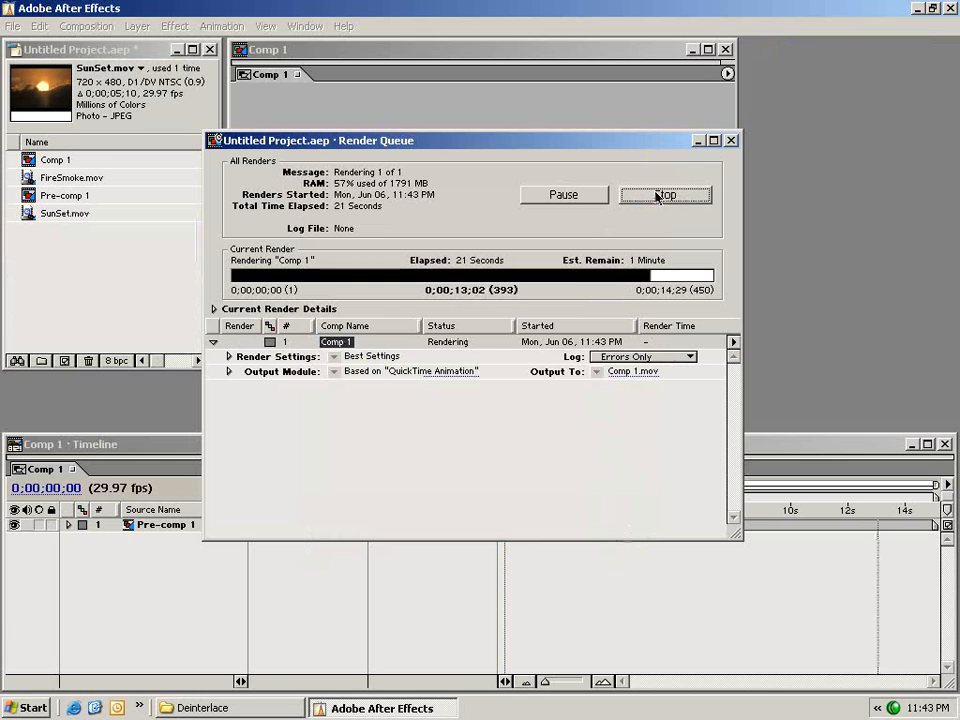